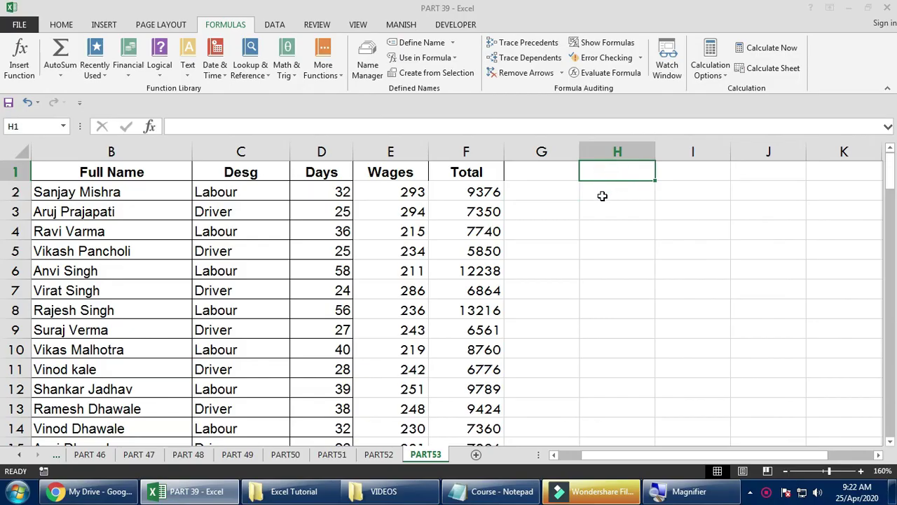
# Enter the values 50, 50, 20, 30 and 30 down cells H3 to H7
pyautogui.click(587, 205)
pyautogui.click(607, 171)
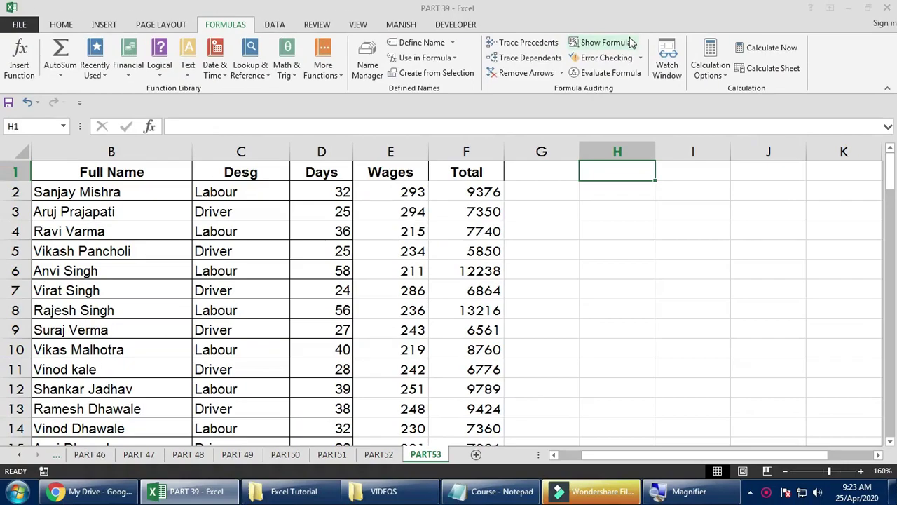
pyautogui.click(594, 204)
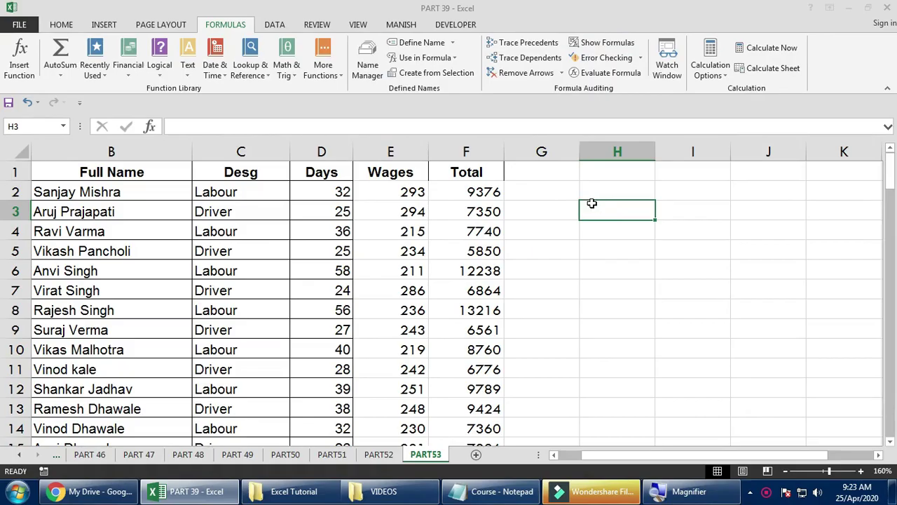
pyautogui.write('50')
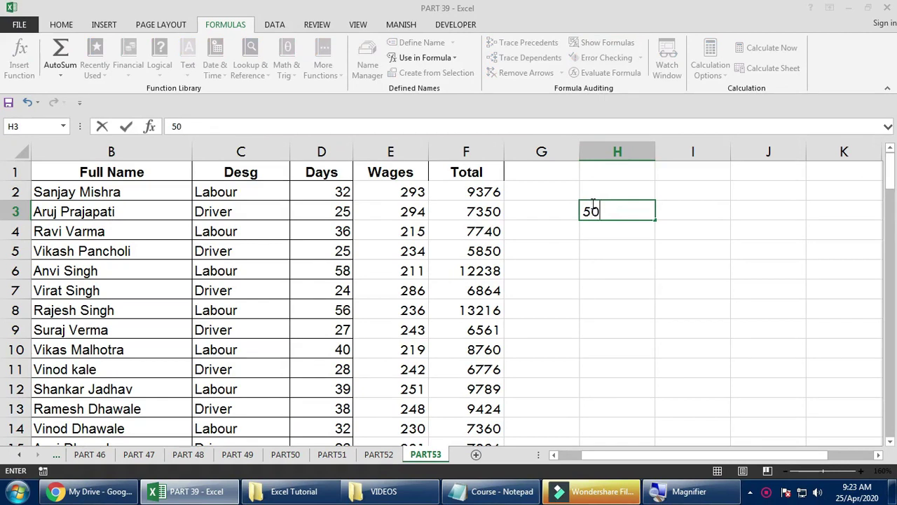
pyautogui.press('Return')
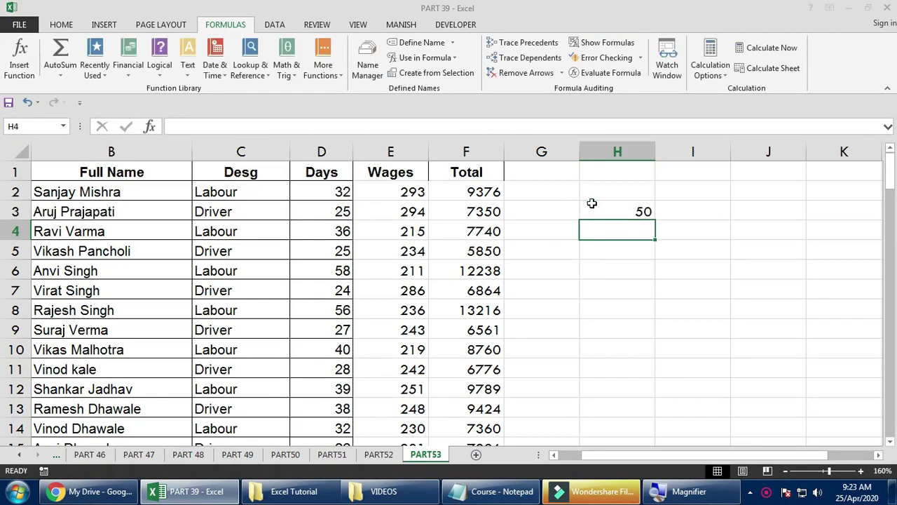
pyautogui.write('50')
pyautogui.press('Return')
pyautogui.write('20')
pyautogui.press('Return')
pyautogui.write('30')
pyautogui.press('Return')
pyautogui.write('30')
# Enter 20 in cell I3 as the multiplier for the values in column H
pyautogui.press('Right')
pyautogui.press('Up')
pyautogui.press('Up')
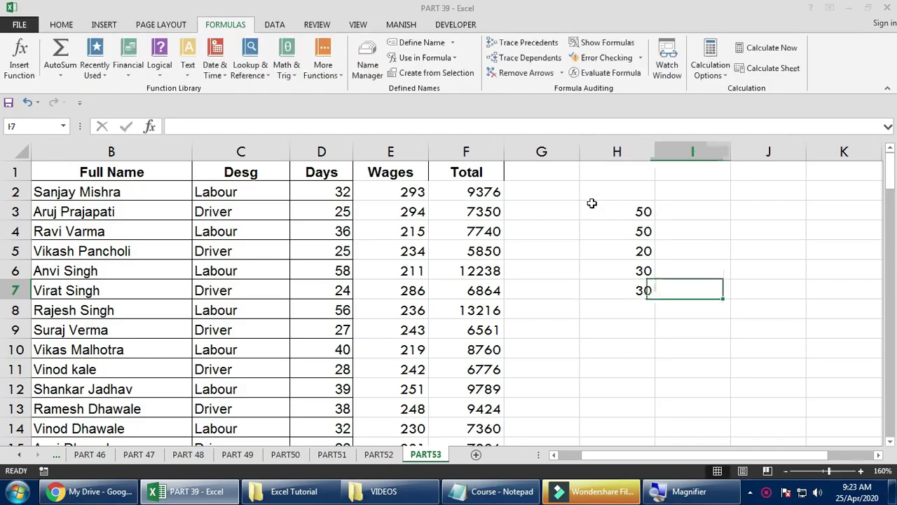
pyautogui.press('Up')
pyautogui.press('Up')
pyautogui.write('20')
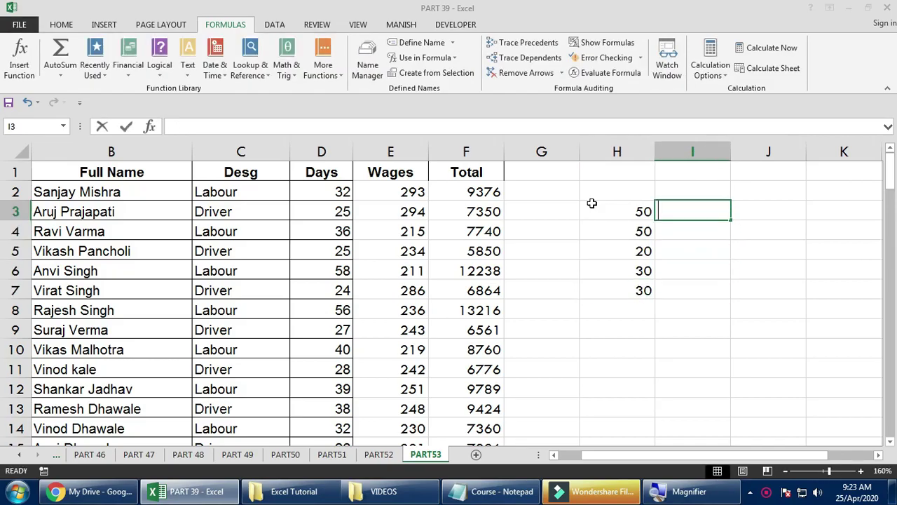
# Enter the formula =H3*I3 in cell J3 to multiply the two values in that row
pyautogui.press('Tab')
pyautogui.write('=')
pyautogui.click(592, 203)
pyautogui.write('*')
pyautogui.press('Left')
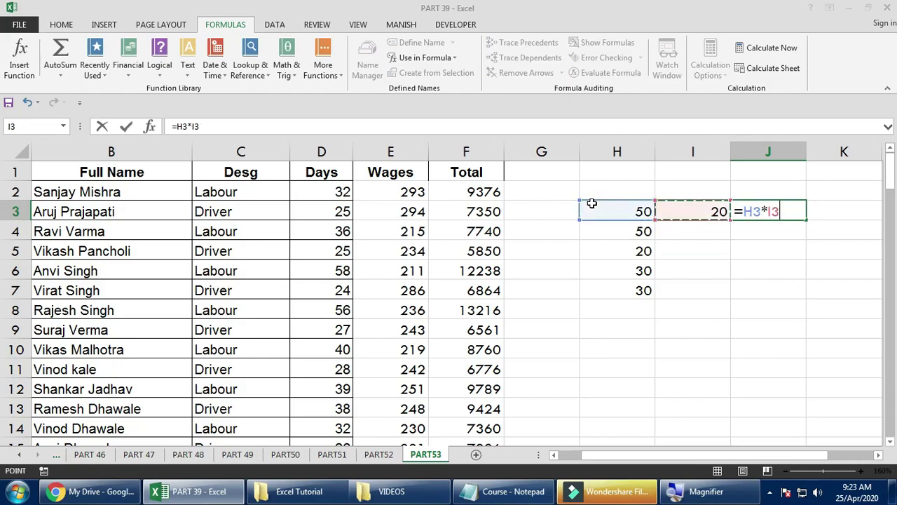
pyautogui.hotkey('ctrl', 'Return')
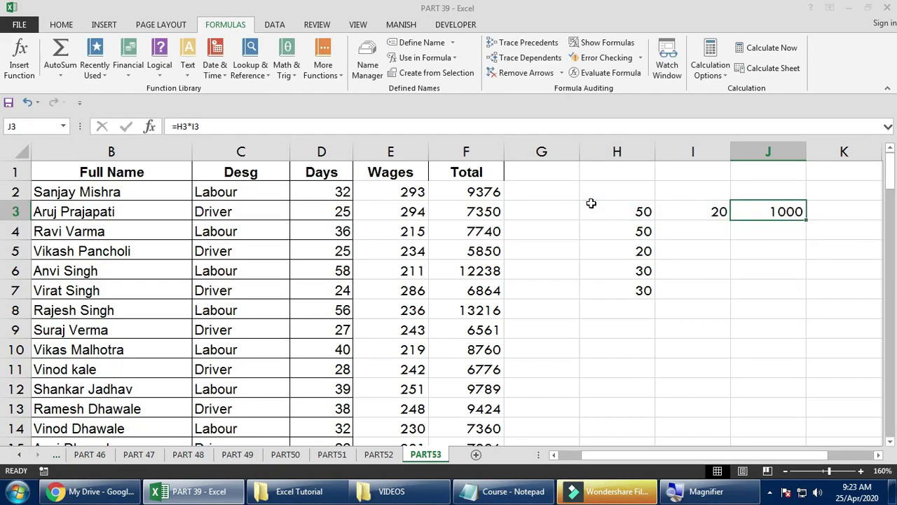
# Examine the formula in J3 together with the values in H3:H7 and the multiplier in I3
pyautogui.doubleClick(748, 211)
pyautogui.press('Escape')
pyautogui.click(697, 208)
pyautogui.click(736, 216)
pyautogui.moveTo(628, 213); pyautogui.dragTo(641, 289)
pyautogui.click(783, 217)
pyautogui.click(713, 213)
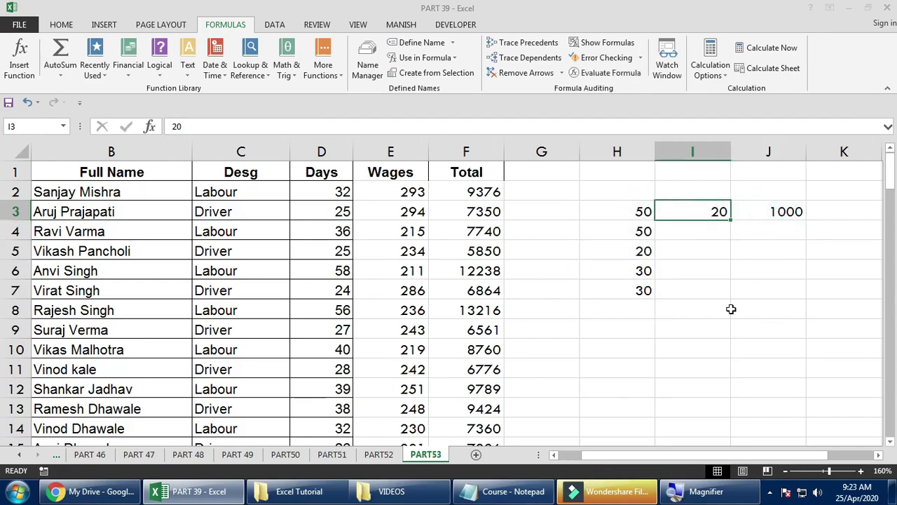
# Make the I3 reference in J3 absolute so that the formula reads =H3*$I$3
pyautogui.doubleClick(786, 212)
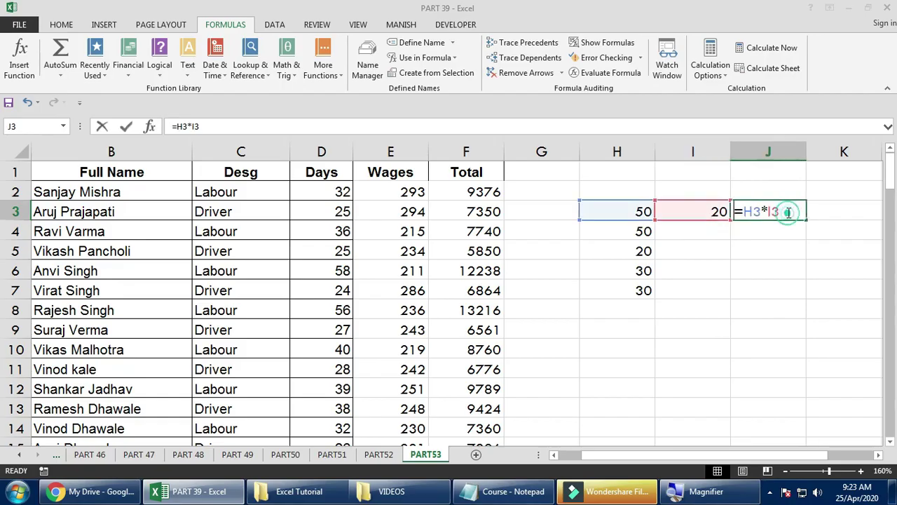
pyautogui.click(774, 212)
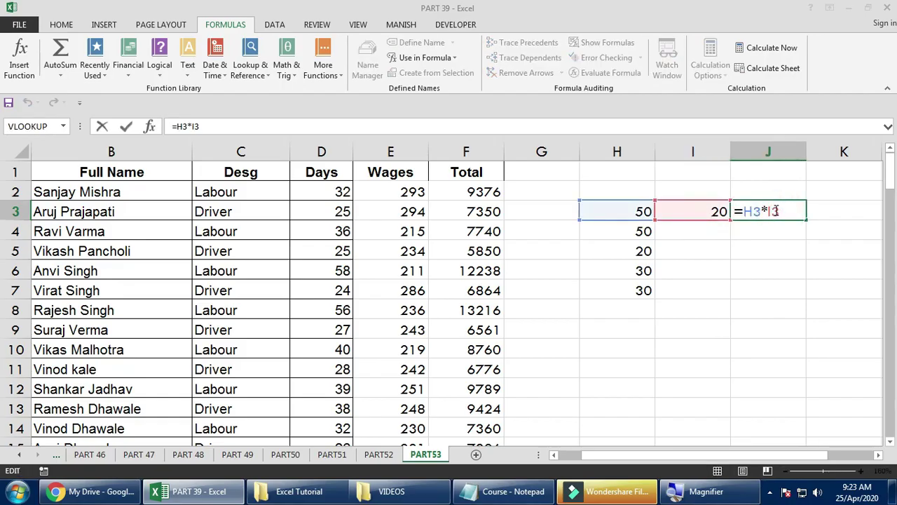
pyautogui.moveTo(783, 211); pyautogui.dragTo(768, 211)
pyautogui.press('F4')
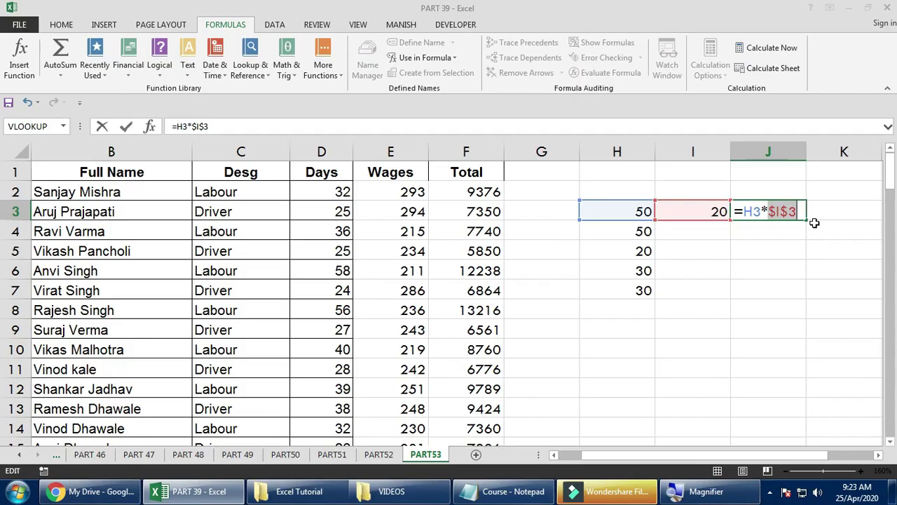
pyautogui.click(775, 211)
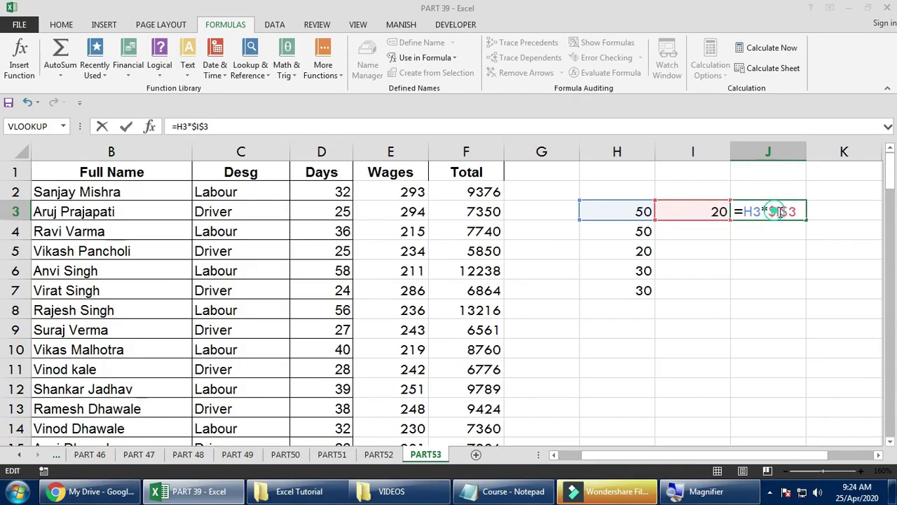
pyautogui.moveTo(792, 212); pyautogui.dragTo(803, 211)
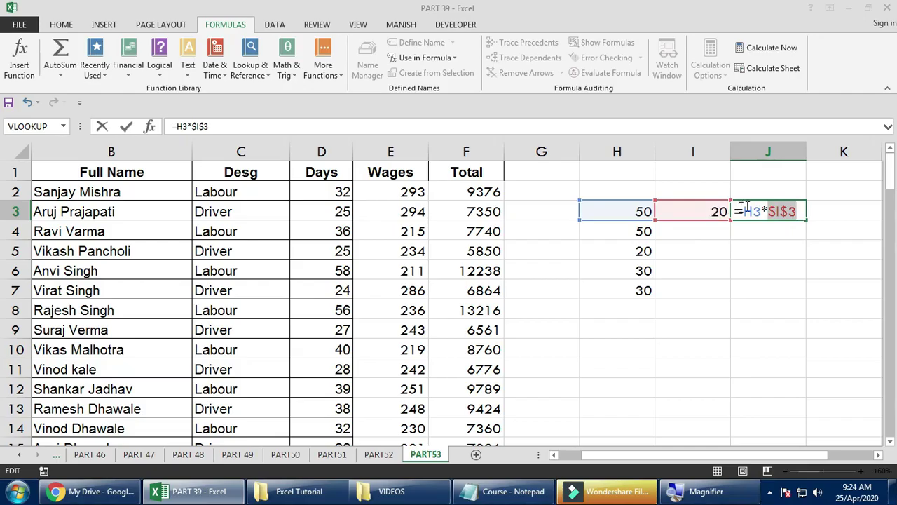
pyautogui.press('Return')
# Fill the formula in J3 down one row into J4
pyautogui.click(784, 211)
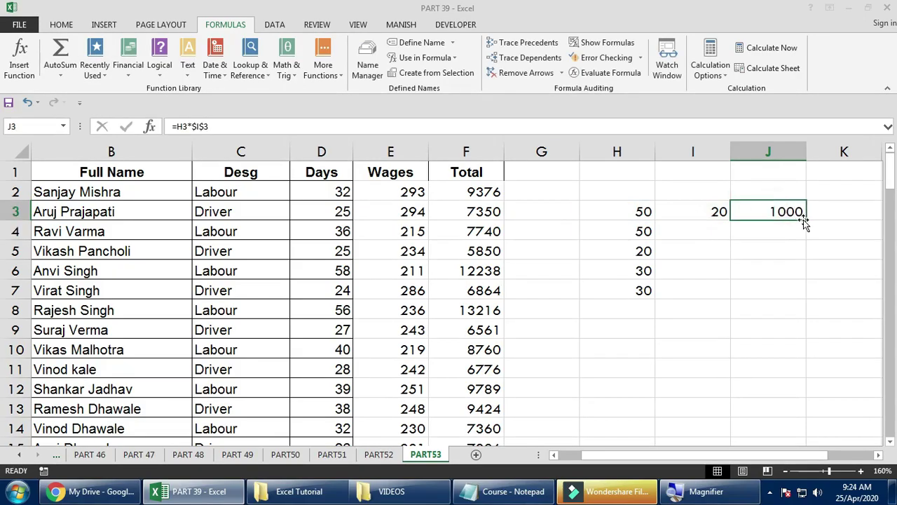
pyautogui.moveTo(806, 226); pyautogui.dragTo(805, 242)
pyautogui.click(792, 234)
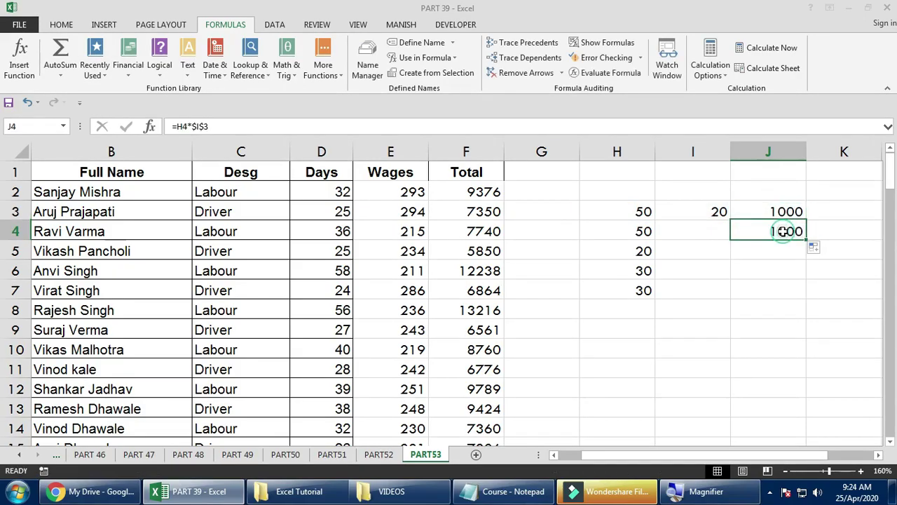
# Compare the formulas in J3 and J4 to see which references shift with the row
pyautogui.doubleClick(744, 232)
pyautogui.click(759, 211)
pyautogui.doubleClick(762, 211)
pyautogui.click(760, 230)
pyautogui.doubleClick(761, 232)
pyautogui.click(750, 231)
pyautogui.click(760, 211)
pyautogui.doubleClick(761, 211)
pyautogui.click(748, 211)
pyautogui.press('Return')
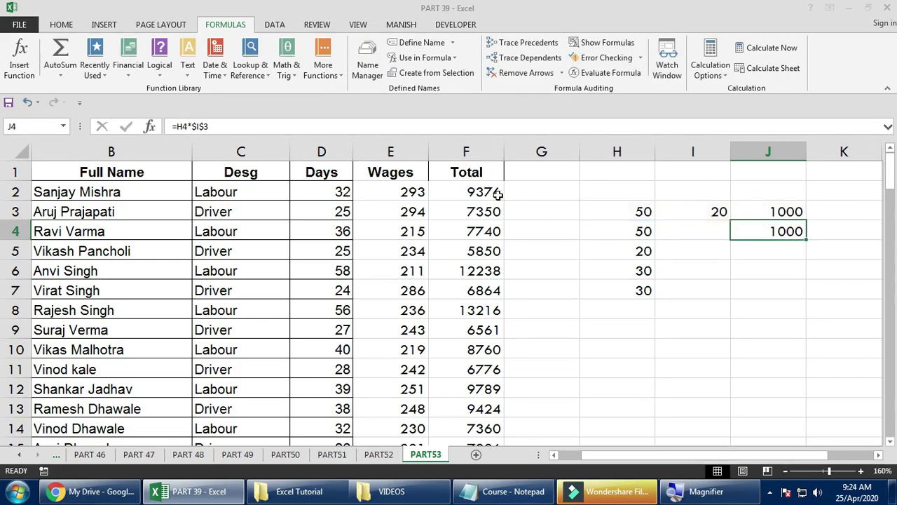
# Inspect the relative-reference formulas in the Total column for cells F2, F3 and F4
pyautogui.doubleClick(464, 191)
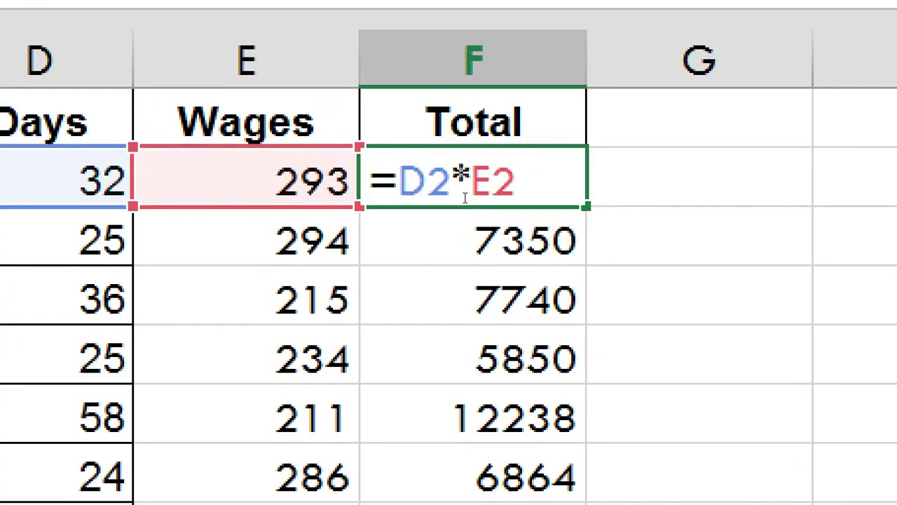
pyautogui.press('Return')
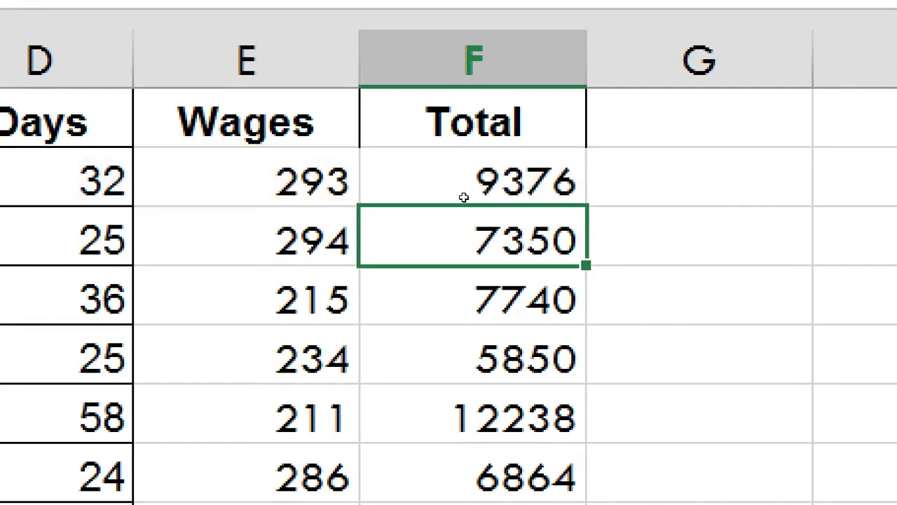
pyautogui.press('F2')
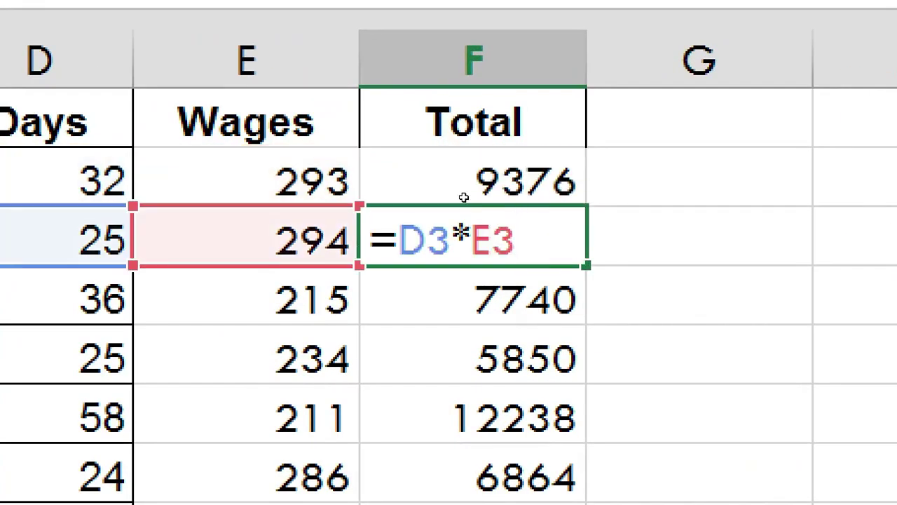
pyautogui.press('Return')
pyautogui.press('F2')
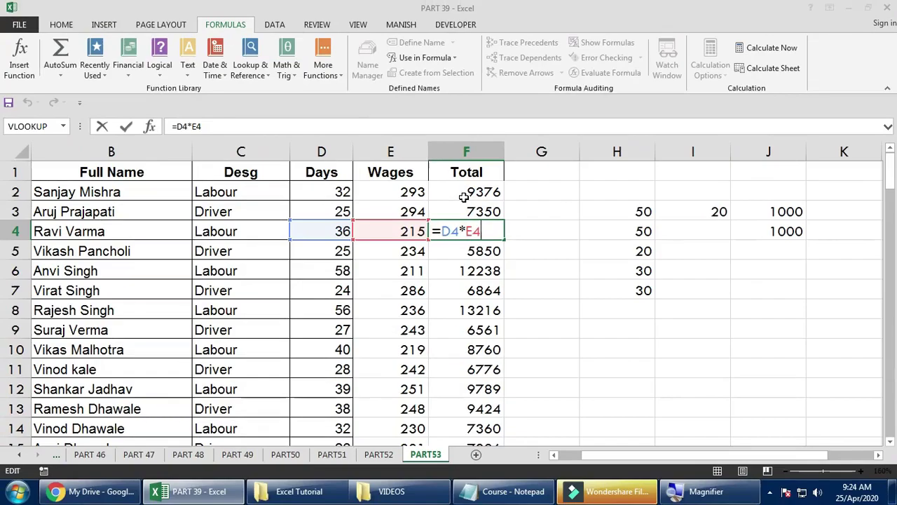
pyautogui.press('Return')
# Return to column J and recheck how the absolute reference behaves in the J3 and J4 formulas
pyautogui.press('Right')
pyautogui.press('Right')
pyautogui.press('Right')
pyautogui.press('Right')
pyautogui.press('Up')
pyautogui.press('Up')
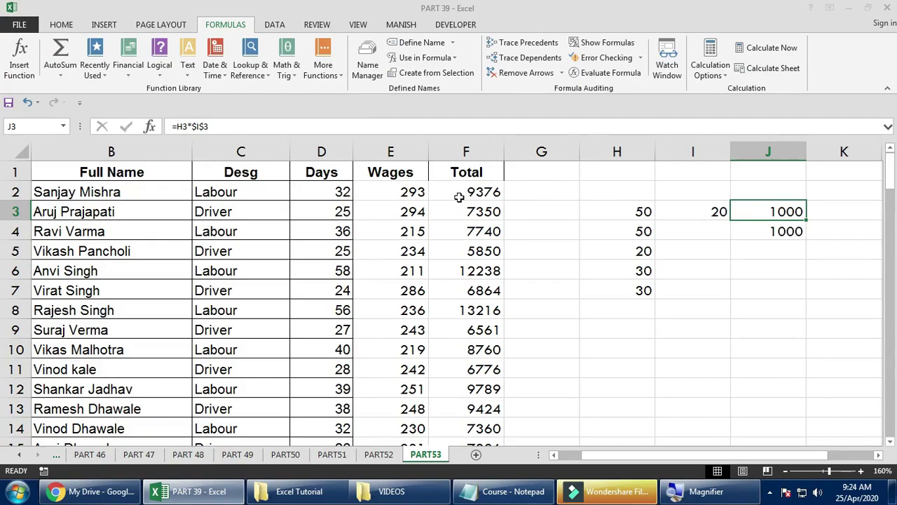
pyautogui.press('F2')
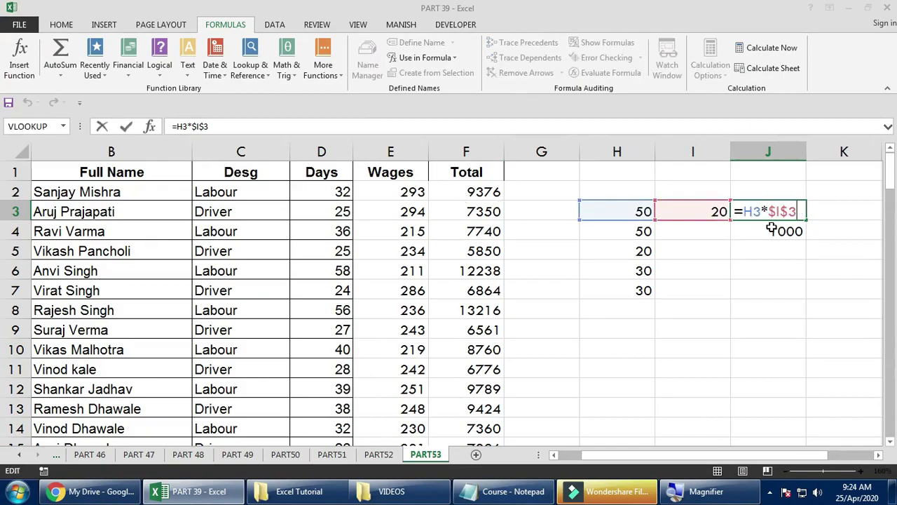
pyautogui.press('Return')
pyautogui.press('F2')
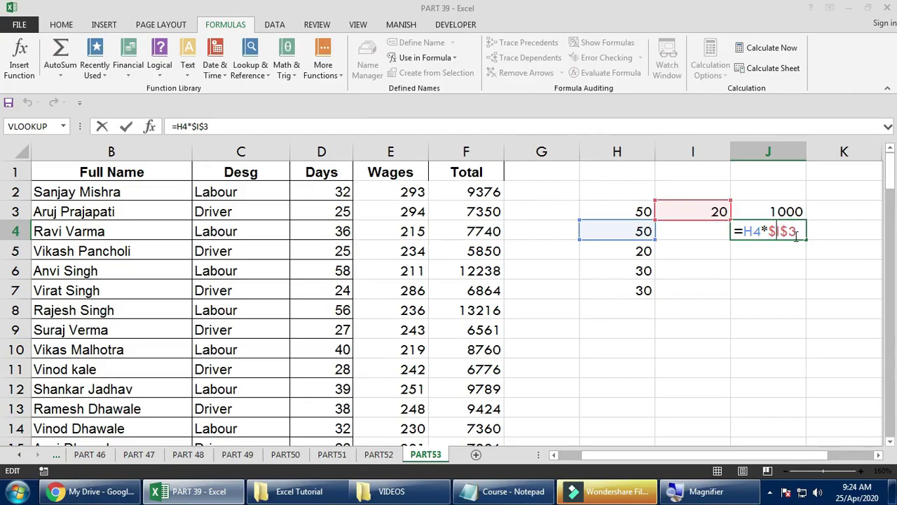
pyautogui.doubleClick(767, 211)
pyautogui.click(764, 229)
pyautogui.doubleClick(764, 228)
pyautogui.press('Return')
# Check J3 again and highlight the $I$3 reference inside the J4 formula
pyautogui.doubleClick(777, 212)
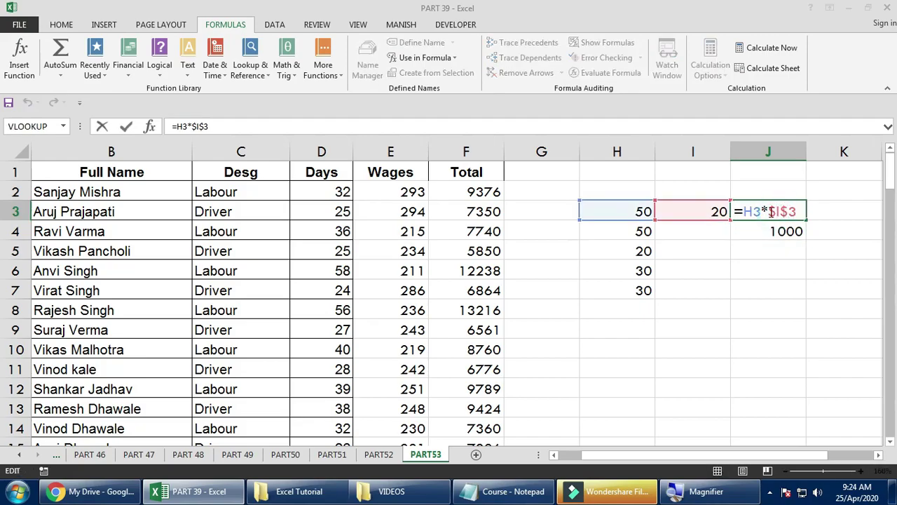
pyautogui.click(782, 229)
pyautogui.doubleClick(781, 229)
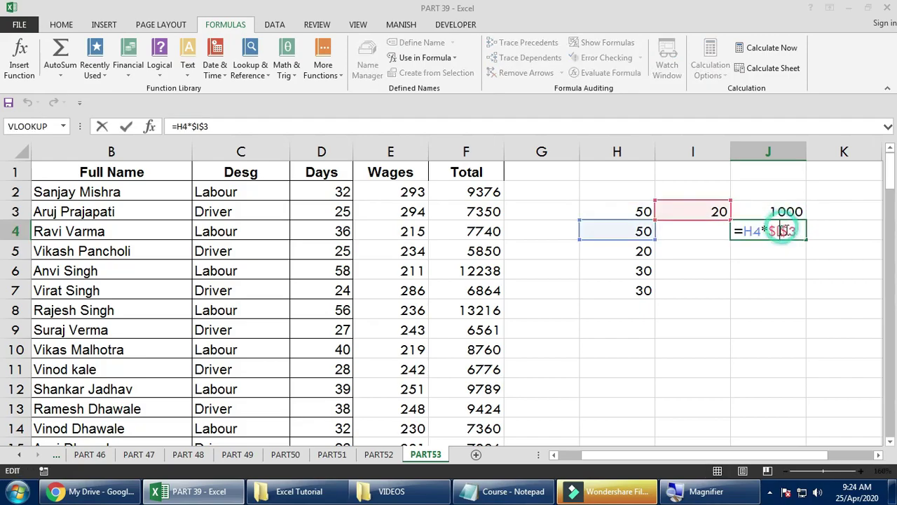
pyautogui.moveTo(769, 231); pyautogui.dragTo(802, 231)
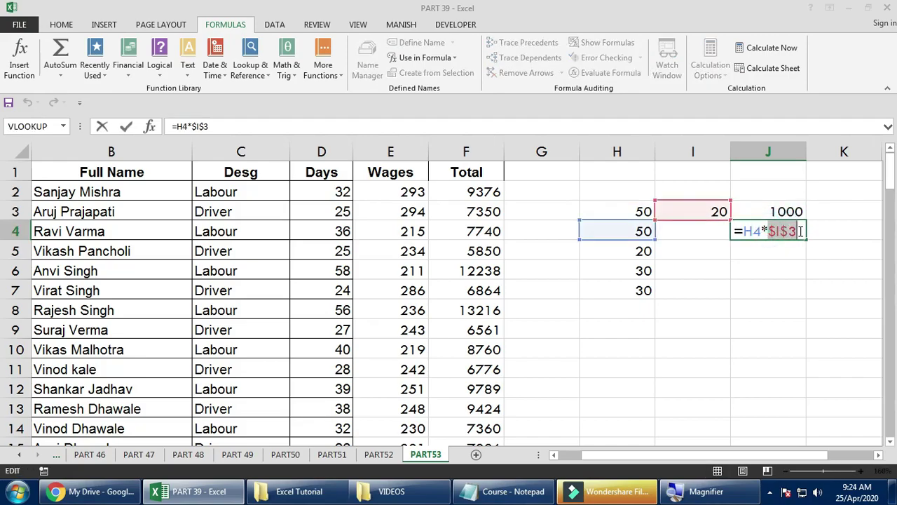
pyautogui.press('Return')
# Fill the formula from J4 down to J7, checking the copied formula in J5 along the way
pyautogui.click(799, 235)
pyautogui.moveTo(806, 241)
pyautogui.mouseDown()
pyautogui.moveTo(806, 261)
pyautogui.moveTo(802, 250)
pyautogui.mouseUp()
pyautogui.doubleClick(770, 250)
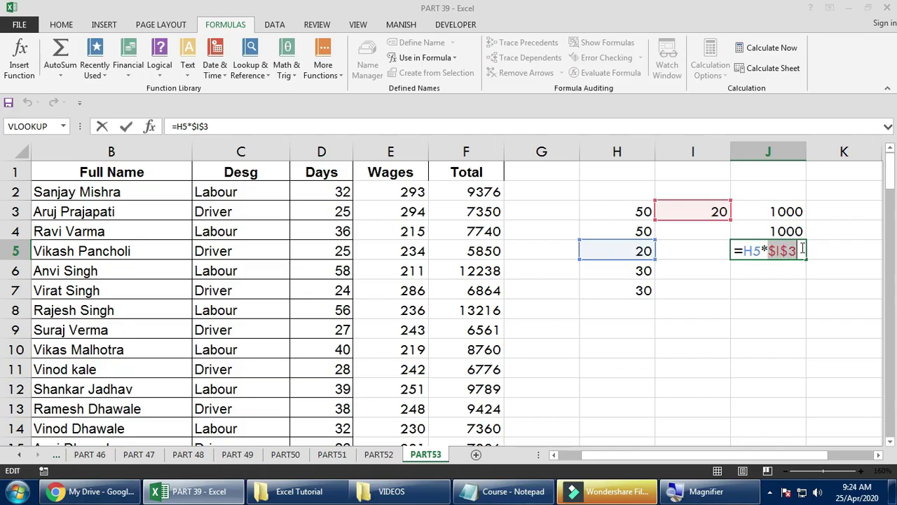
pyautogui.press('Return')
pyautogui.click(801, 250)
pyautogui.moveTo(806, 260); pyautogui.dragTo(806, 298)
# Trace the column H value, the I3 multiplier and the column J result for each of rows 5 to 7
pyautogui.click(641, 250)
pyautogui.click(718, 213)
pyautogui.click(767, 245)
pyautogui.click(624, 271)
pyautogui.click(718, 212)
pyautogui.click(771, 269)
pyautogui.click(639, 289)
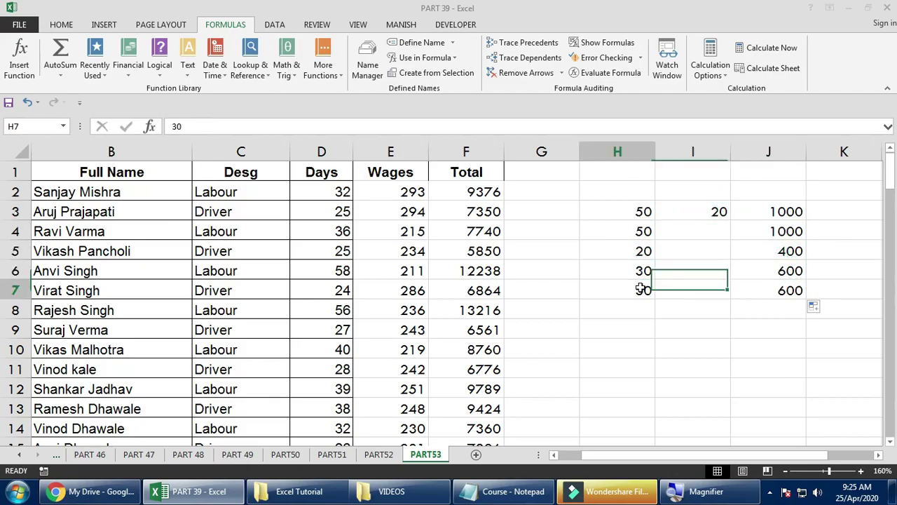
pyautogui.click(716, 214)
pyautogui.click(778, 287)
# Change the value in H7 to 35 and the value in H4 to 45
pyautogui.click(631, 294)
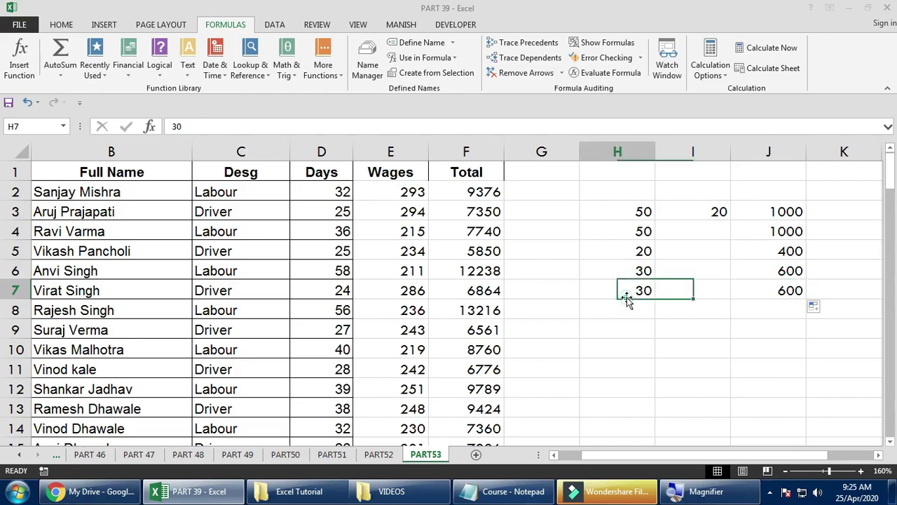
pyautogui.write('35')
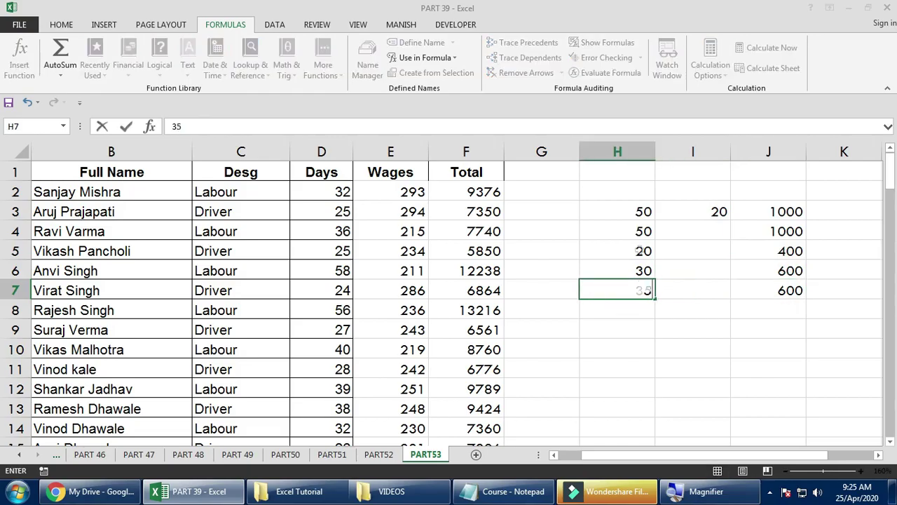
pyautogui.click(642, 250)
pyautogui.click(641, 233)
pyautogui.write('45')
pyautogui.press('Return')
# Review the recalculated results in J3:J7 and examine the formulas in J4 through J7
pyautogui.click(782, 228)
pyautogui.moveTo(778, 210); pyautogui.dragTo(767, 290)
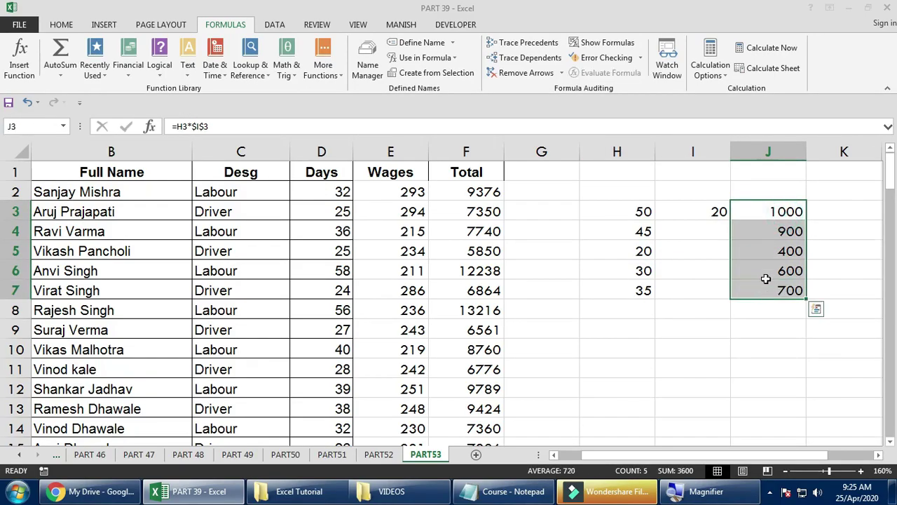
pyautogui.click(757, 229)
pyautogui.doubleClick(761, 230)
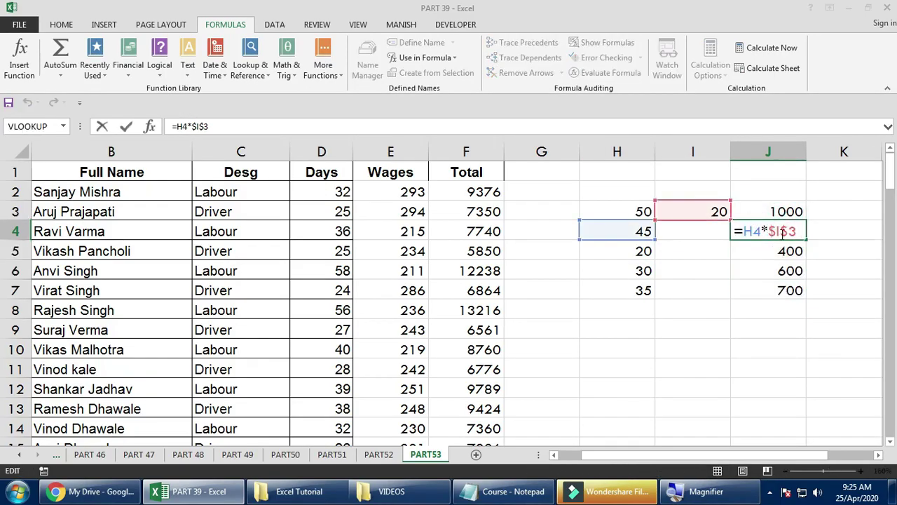
pyautogui.press('Escape')
pyautogui.doubleClick(783, 235)
pyautogui.press('Escape')
pyautogui.doubleClick(782, 250)
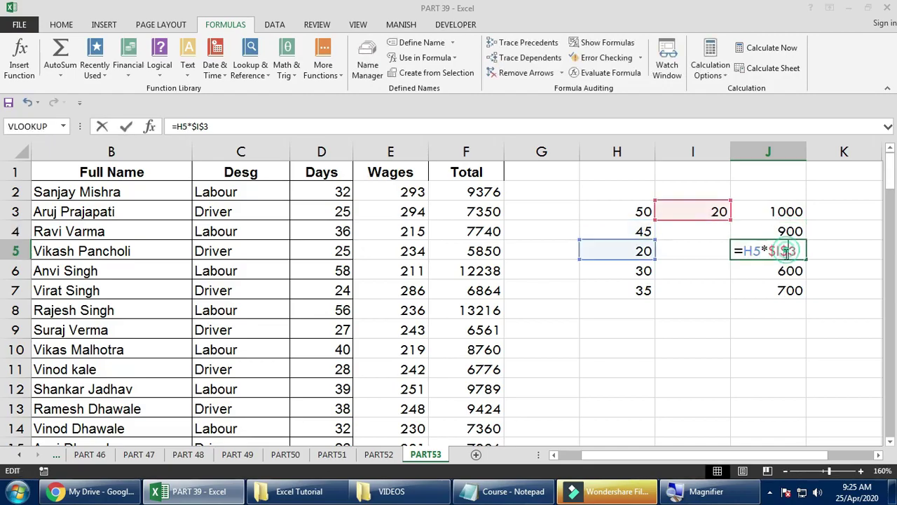
pyautogui.press('Escape')
pyautogui.doubleClick(782, 270)
pyautogui.press('Escape')
pyautogui.doubleClick(782, 287)
pyautogui.press('Escape')
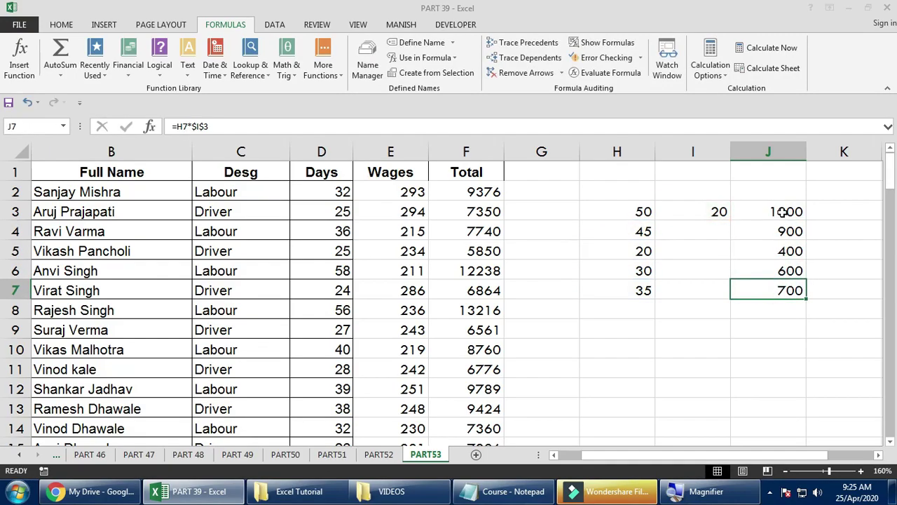
# Cycle the I3 reference in J3's formula through its relative and mixed forms, ending on the absolute form $I$3
pyautogui.doubleClick(786, 211)
pyautogui.moveTo(804, 212); pyautogui.dragTo(769, 212)
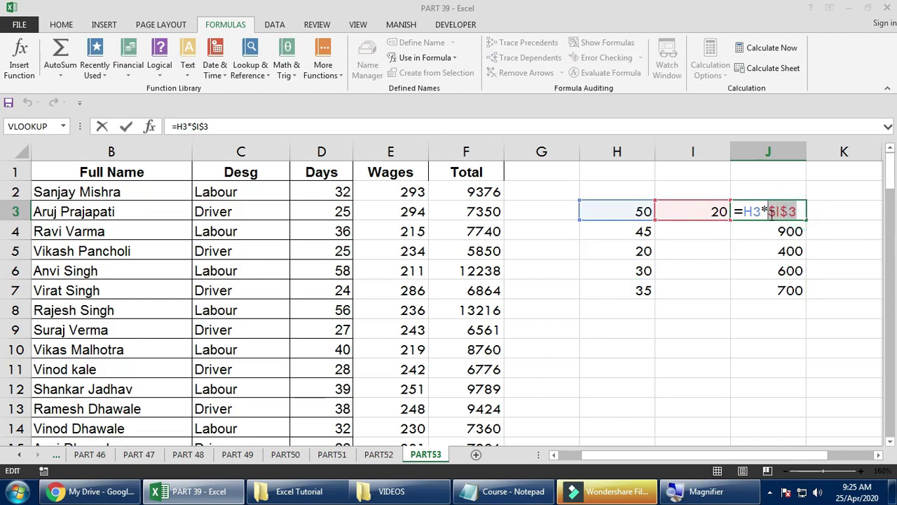
pyautogui.press('F4')
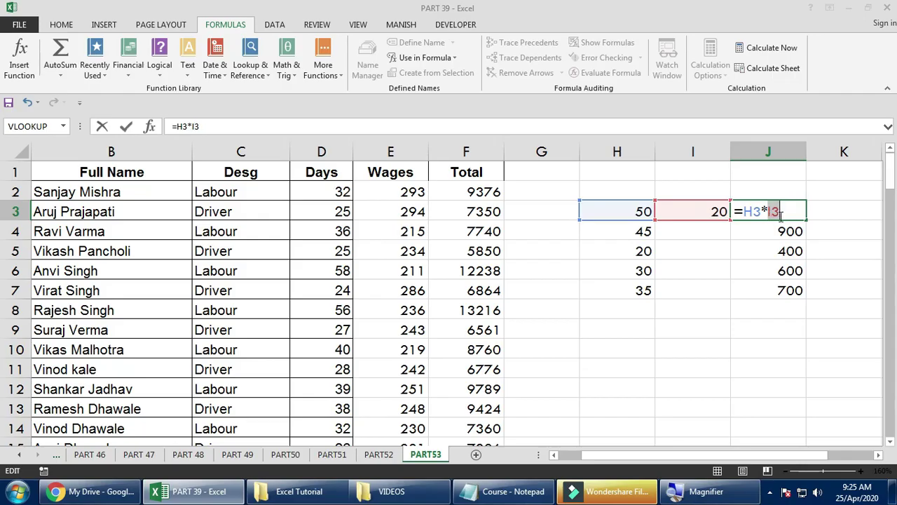
pyautogui.press('F4')
pyautogui.press('F4')
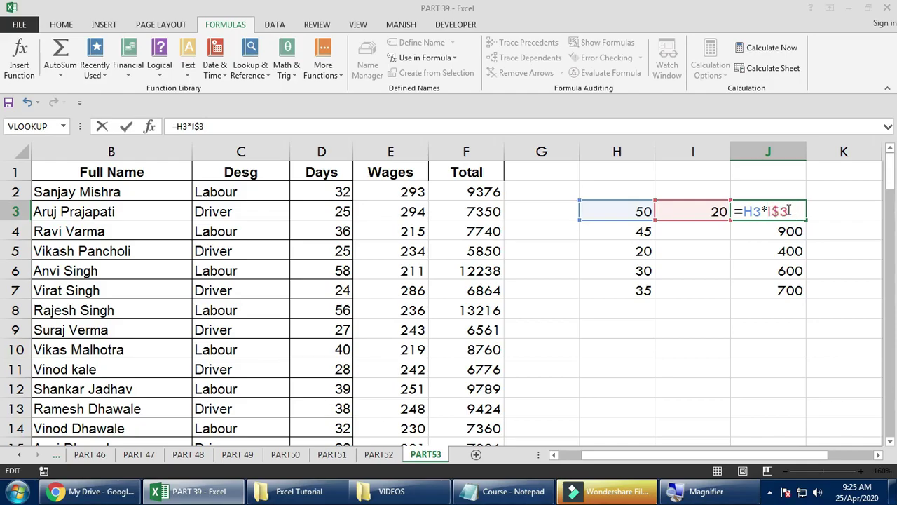
pyautogui.press('F4')
pyautogui.press('F4')
pyautogui.press('F4')
pyautogui.press('F4')
pyautogui.press('F4')
pyautogui.press('F4')
pyautogui.press('F4')
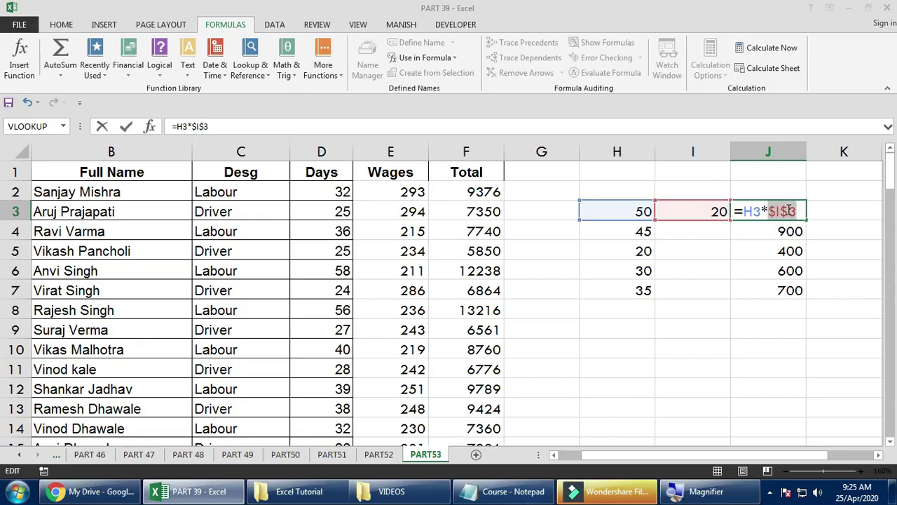
pyautogui.press('Return')
# Fill the formula from J3 down to J7 and check the copied formula in J4
pyautogui.click(789, 210)
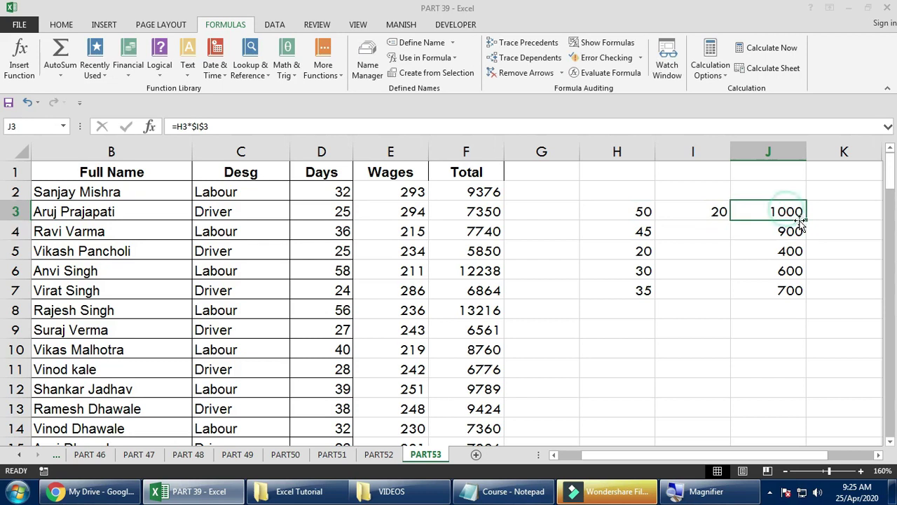
pyautogui.moveTo(806, 220); pyautogui.dragTo(791, 303)
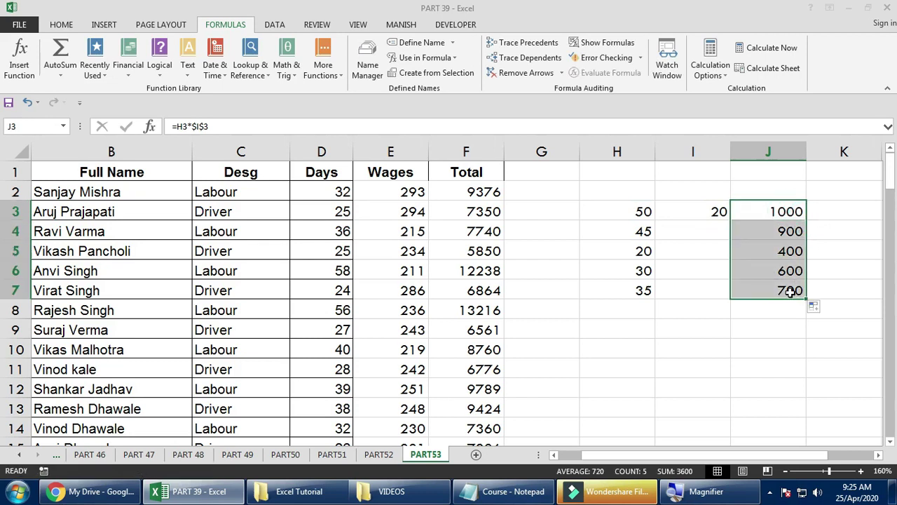
pyautogui.click(783, 231)
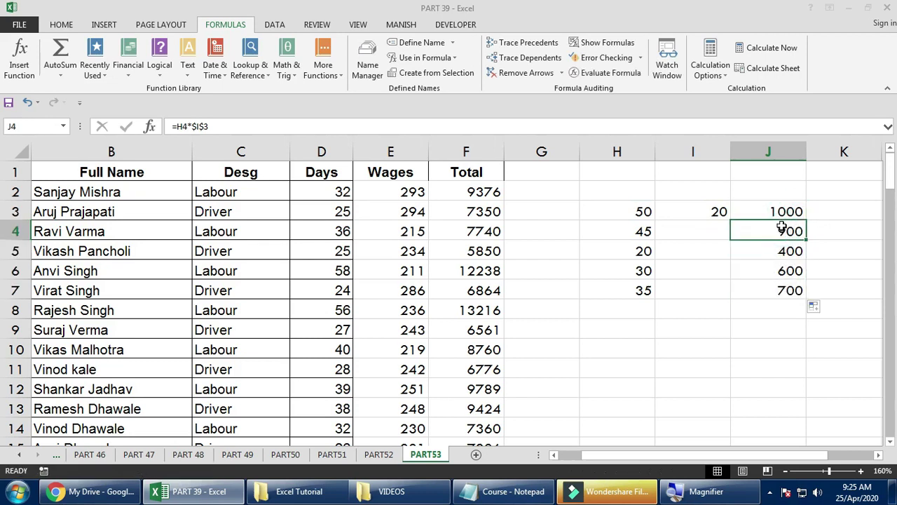
pyautogui.moveTo(771, 214); pyautogui.dragTo(773, 289)
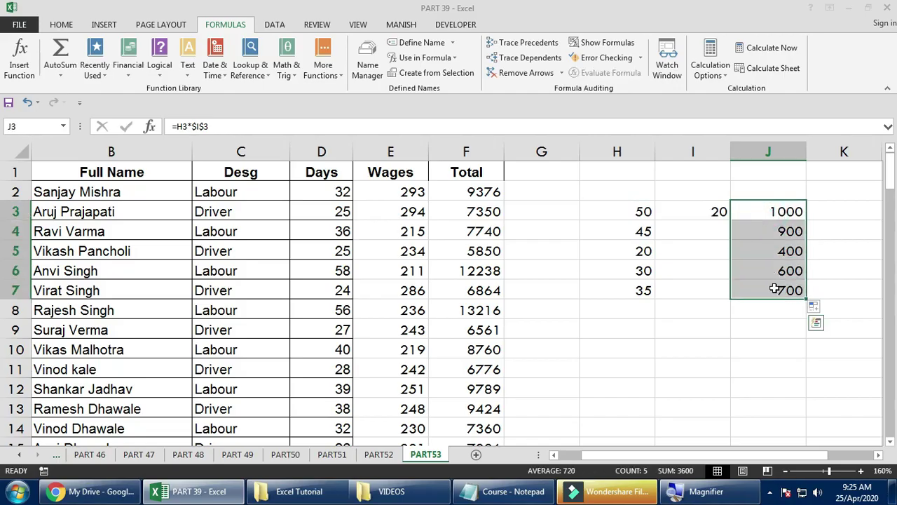
pyautogui.moveTo(757, 210); pyautogui.dragTo(768, 287)
pyautogui.click(715, 212)
# Try to trace the dependents of J3
pyautogui.click(787, 210)
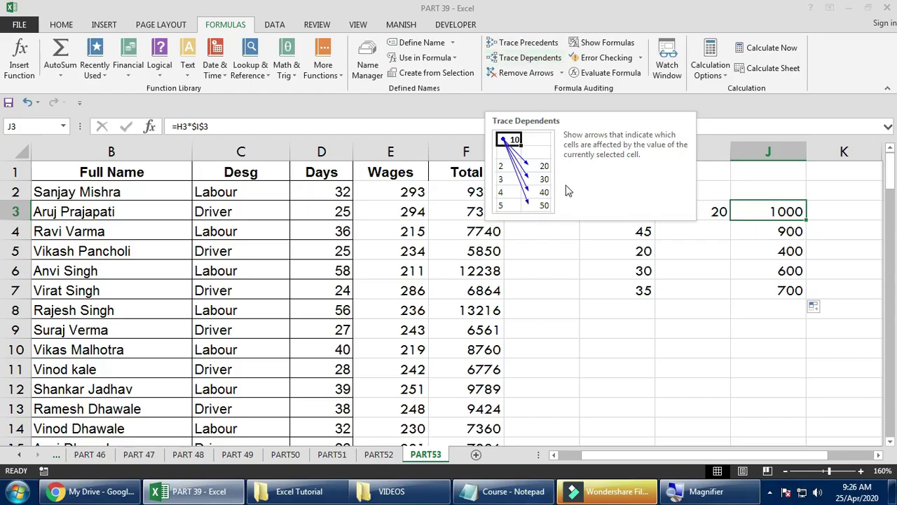
pyautogui.click(537, 61)
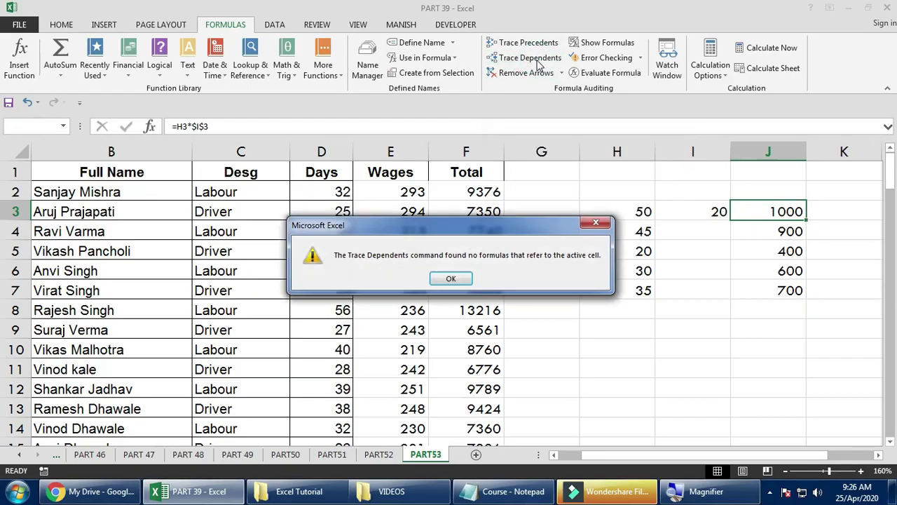
pyautogui.click(453, 279)
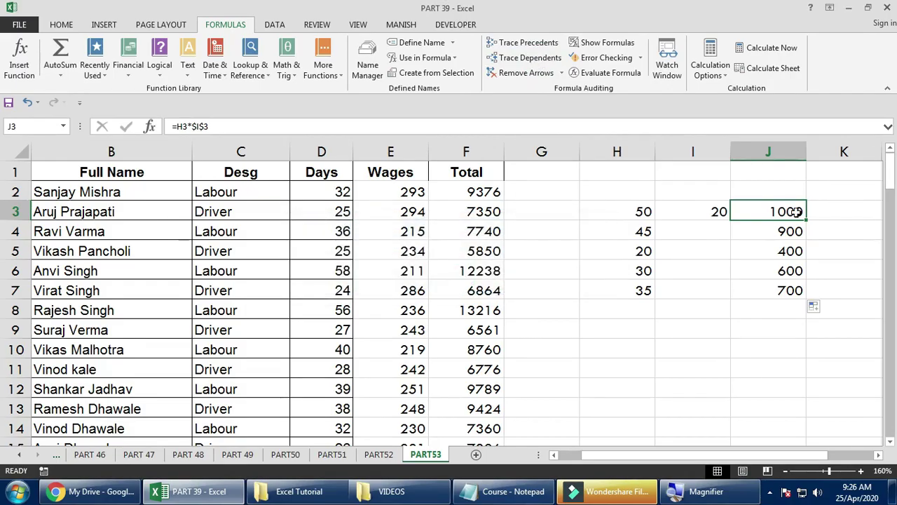
# Trace the precedents of J3 and J7, checking source cells H7 and I3 before removing the arrows
pyautogui.click(518, 44)
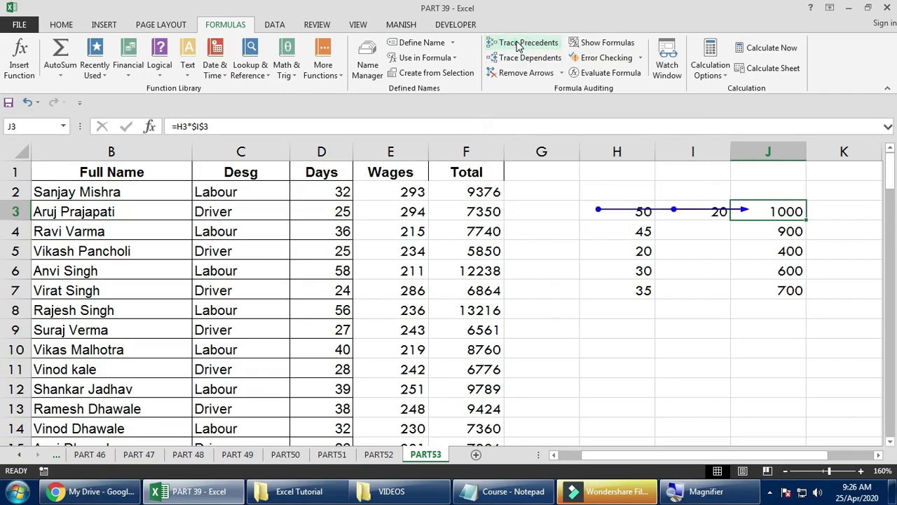
pyautogui.click(771, 288)
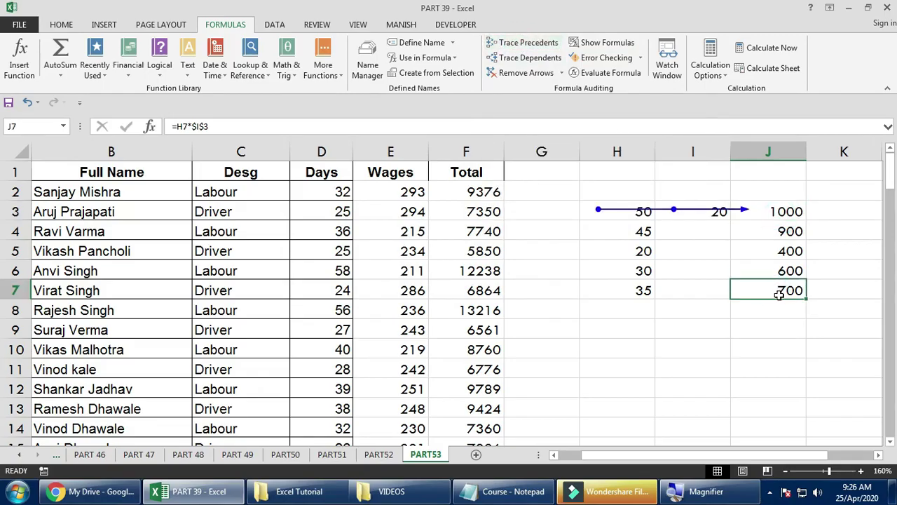
pyautogui.click(522, 44)
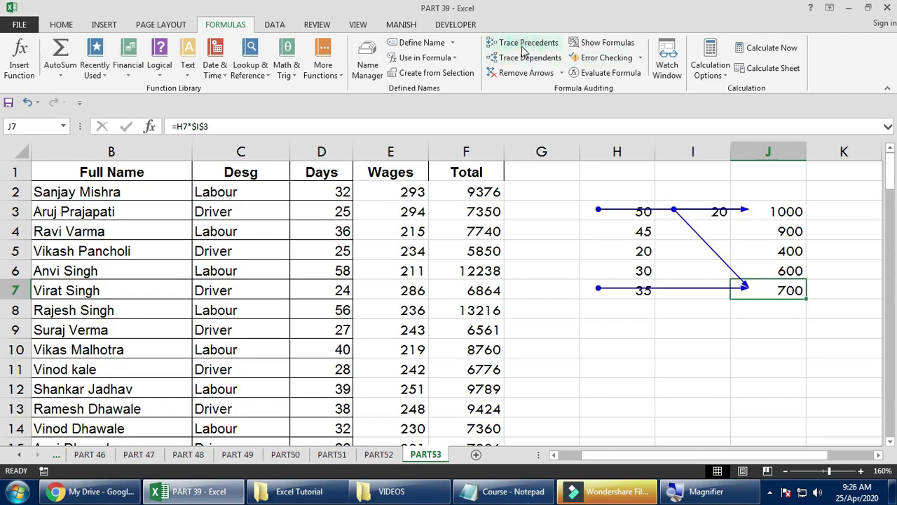
pyautogui.click(767, 290)
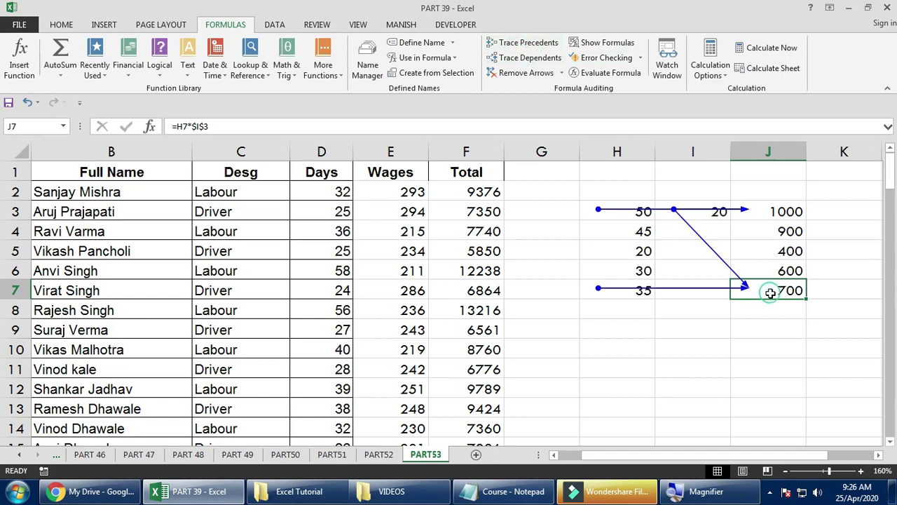
pyautogui.click(642, 296)
pyautogui.click(698, 214)
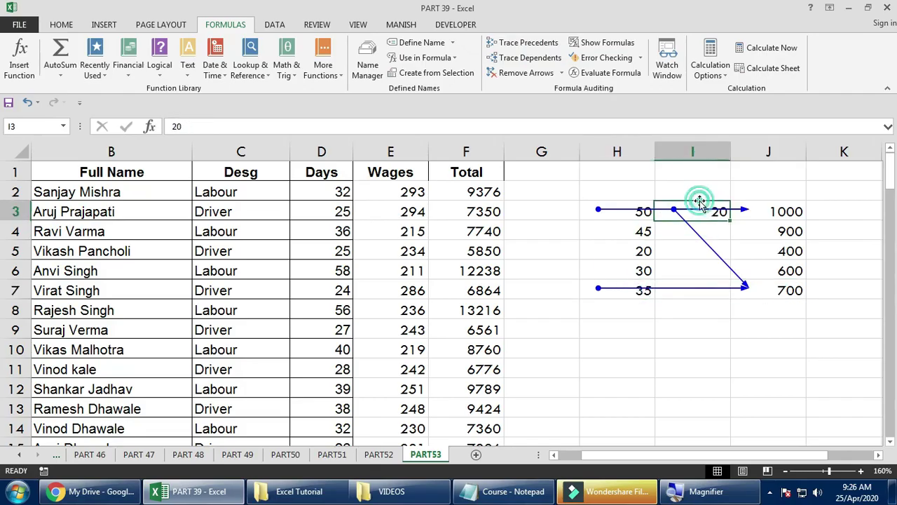
pyautogui.click(791, 296)
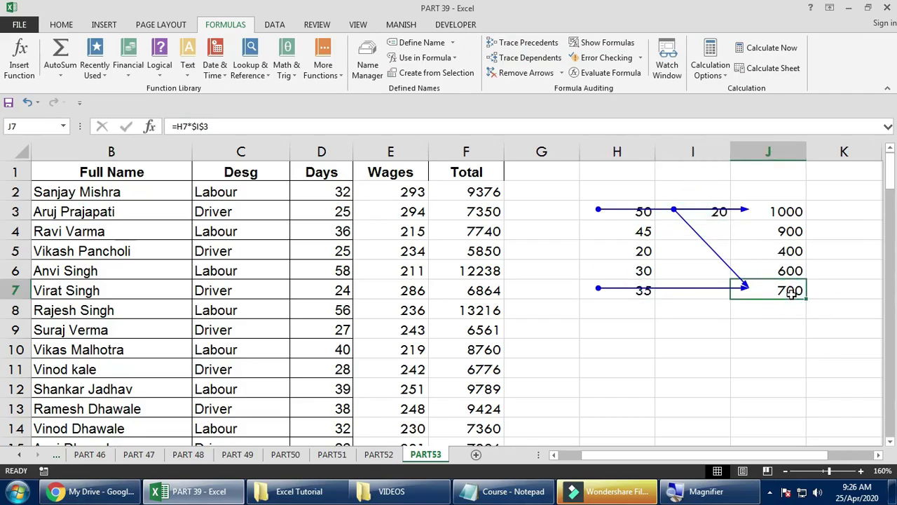
pyautogui.click(521, 74)
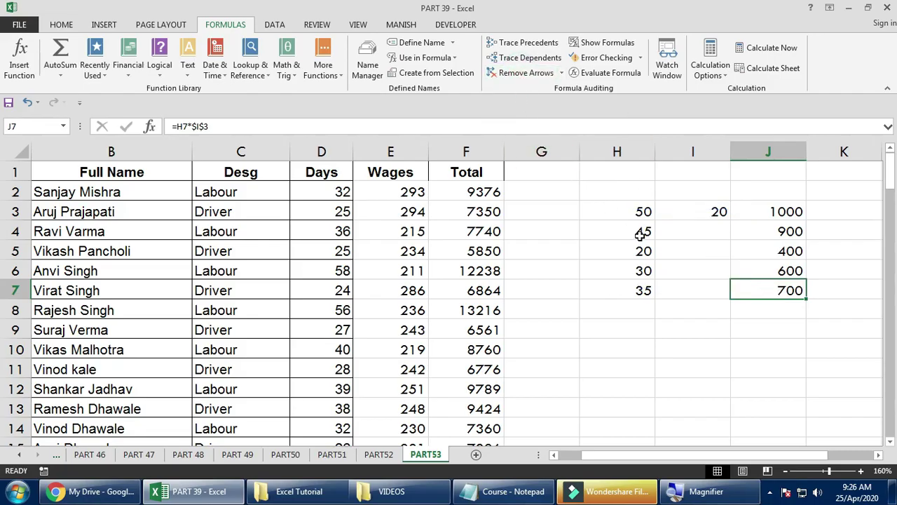
# Trace the dependents of the I3 multiplier and review the linked results in J3:J7
pyautogui.click(705, 214)
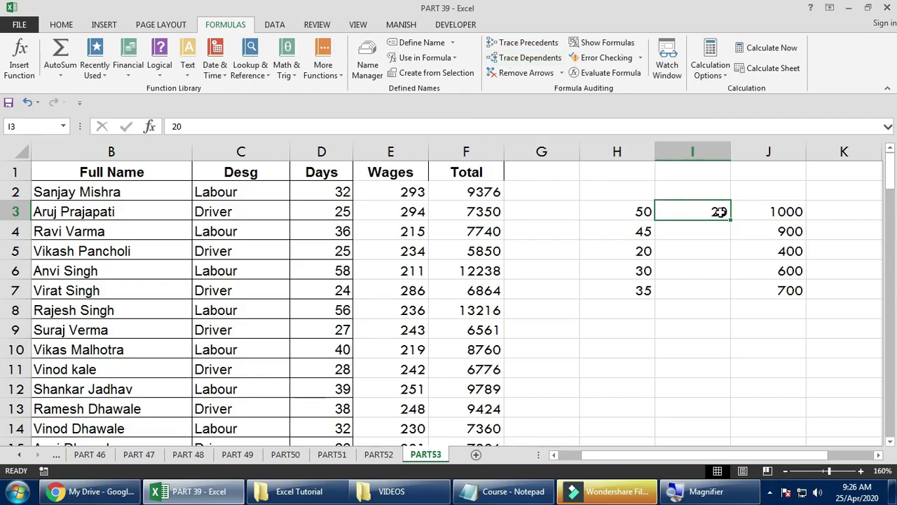
pyautogui.click(520, 61)
pyautogui.moveTo(781, 222); pyautogui.dragTo(778, 290)
# Set the multiplier in I3 to 10 and remove the tracer arrows
pyautogui.click(711, 204)
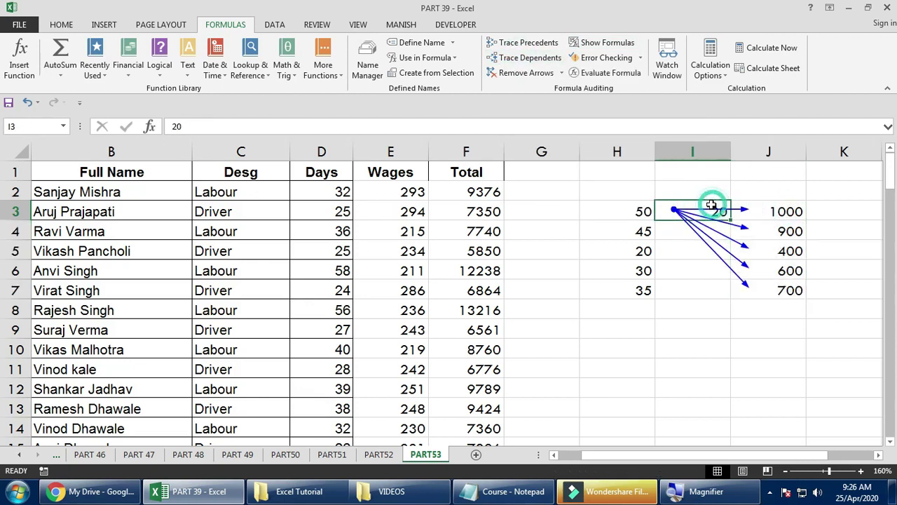
pyautogui.write('10')
pyautogui.press('Return')
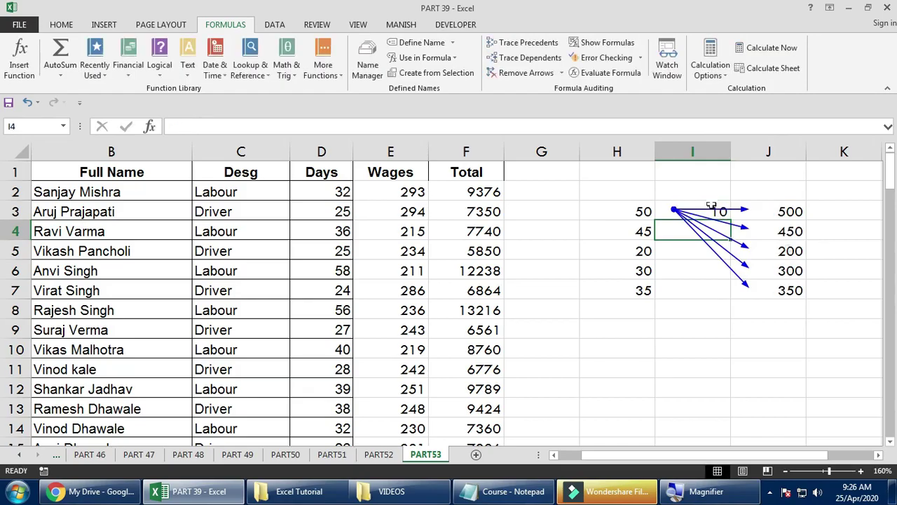
pyautogui.click(712, 205)
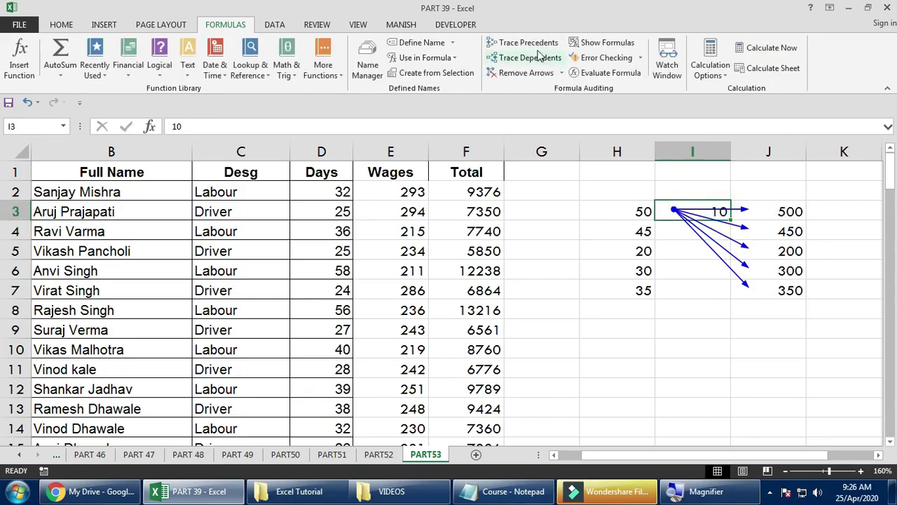
pyautogui.click(526, 73)
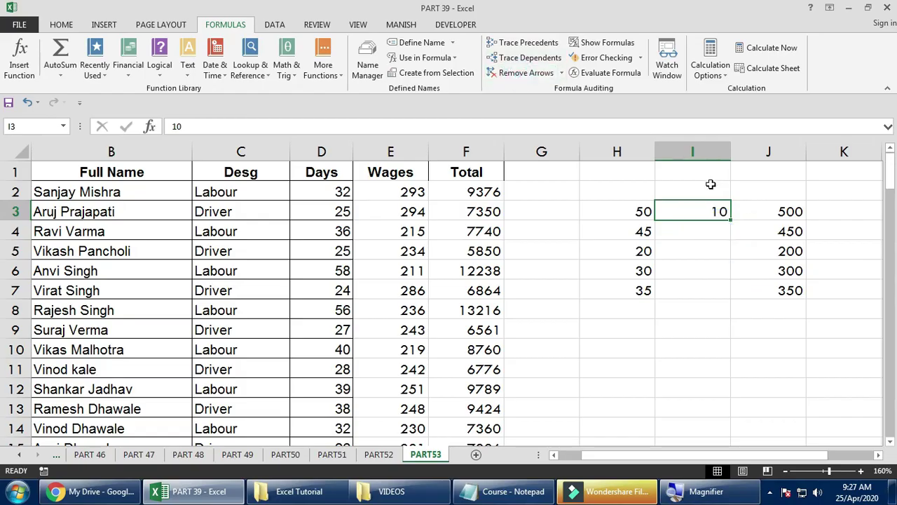
# Check the formula in J6 and go through the column H values from H6 up to H3
pyautogui.click(781, 271)
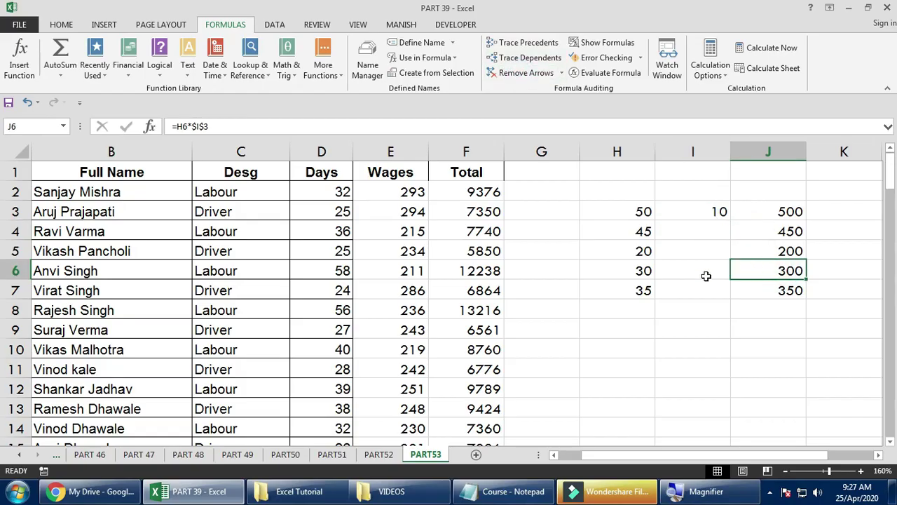
pyautogui.click(624, 270)
pyautogui.click(626, 247)
pyautogui.click(631, 228)
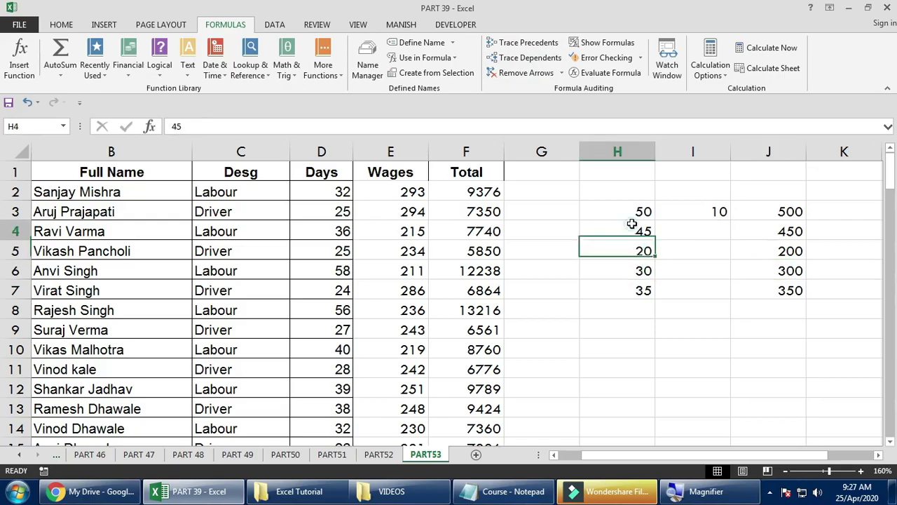
pyautogui.click(637, 210)
# Trace the precedents of J7 and inspect its source cells H7 and I3
pyautogui.click(787, 290)
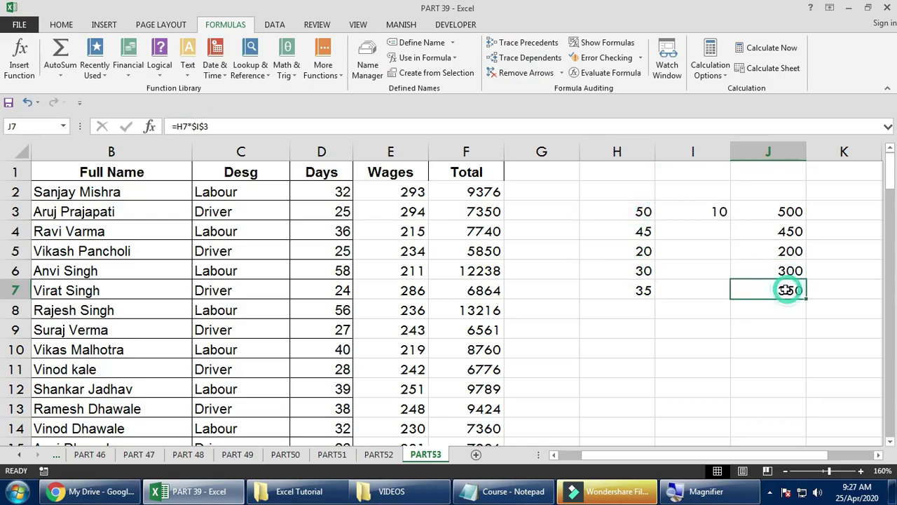
pyautogui.click(518, 45)
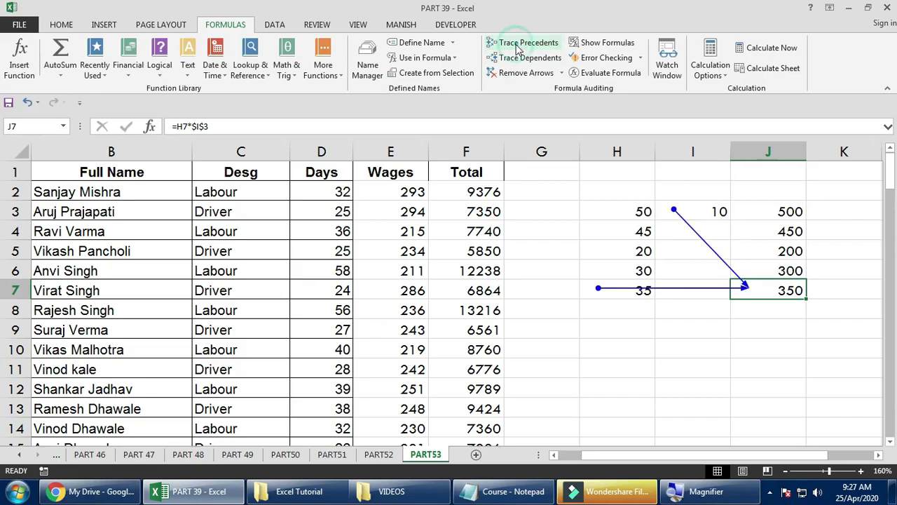
pyautogui.click(621, 295)
pyautogui.click(723, 211)
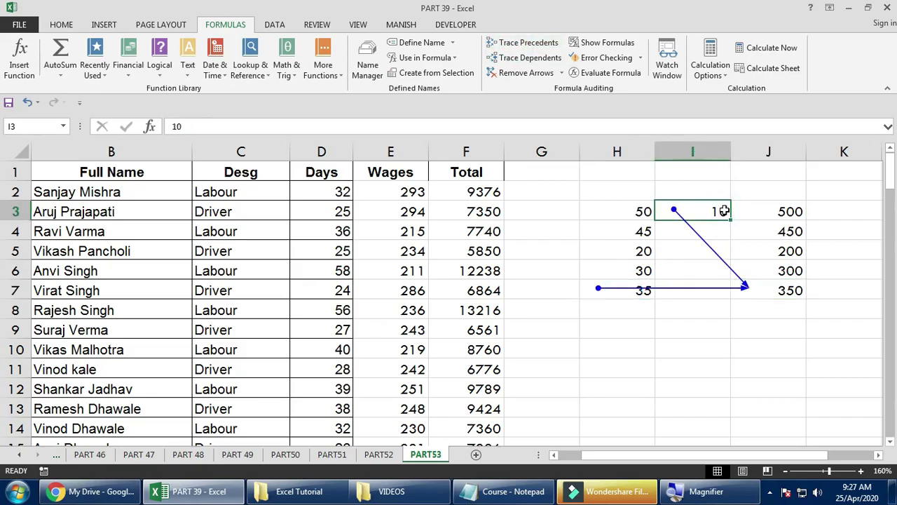
pyautogui.click(645, 294)
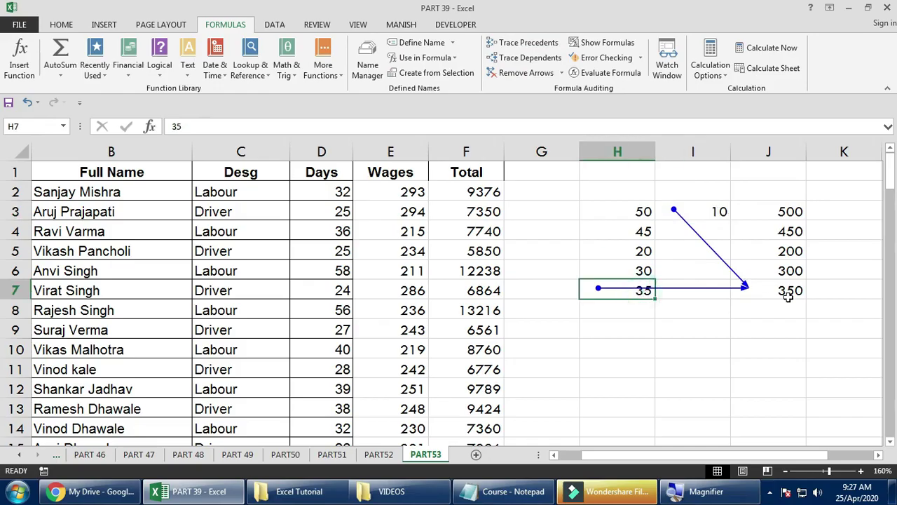
pyautogui.click(791, 295)
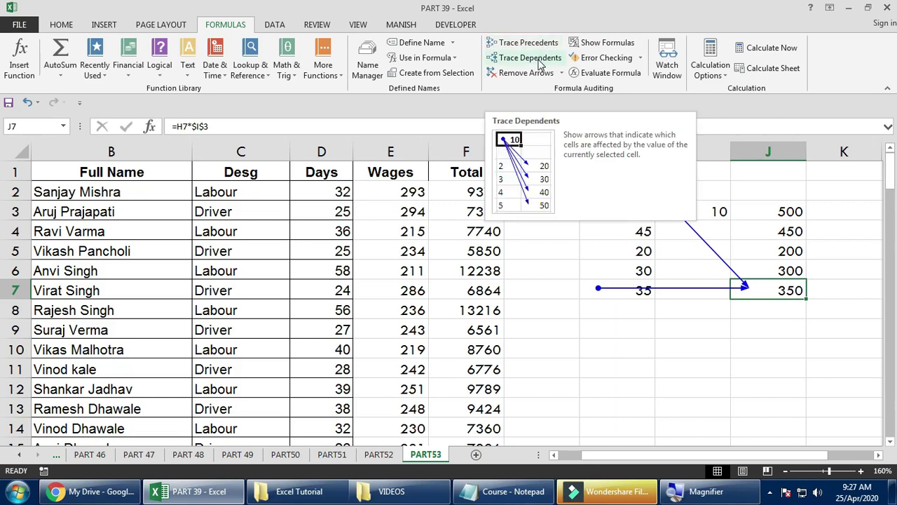
# Trace the dependents of H5 and remove all tracer arrows
pyautogui.click(637, 271)
pyautogui.click(621, 228)
pyautogui.click(625, 253)
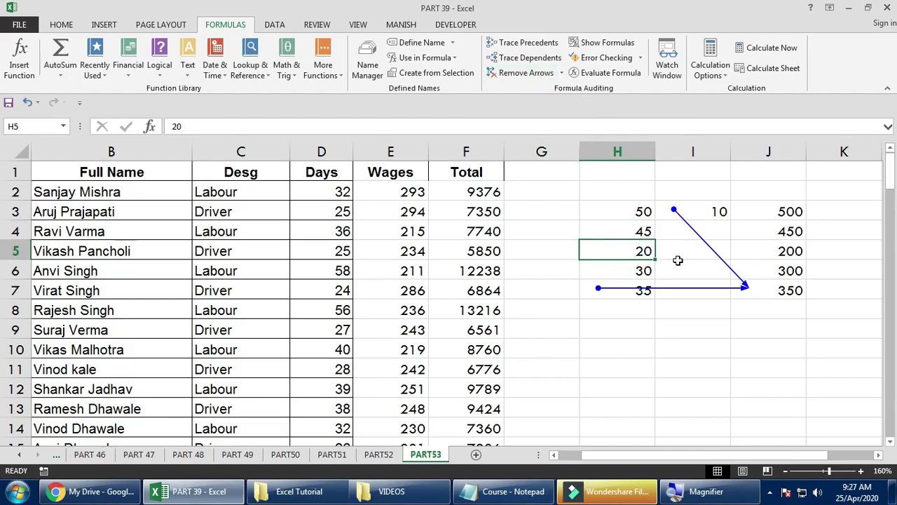
pyautogui.click(519, 58)
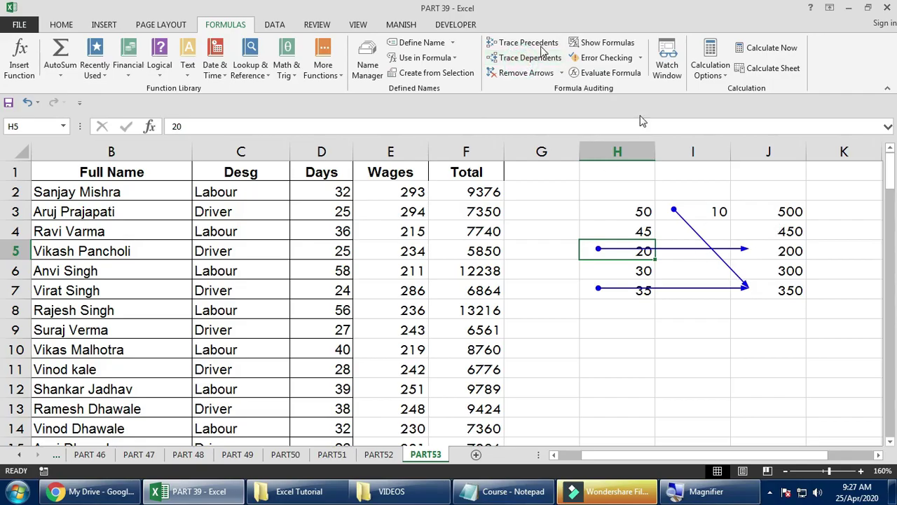
pyautogui.click(522, 73)
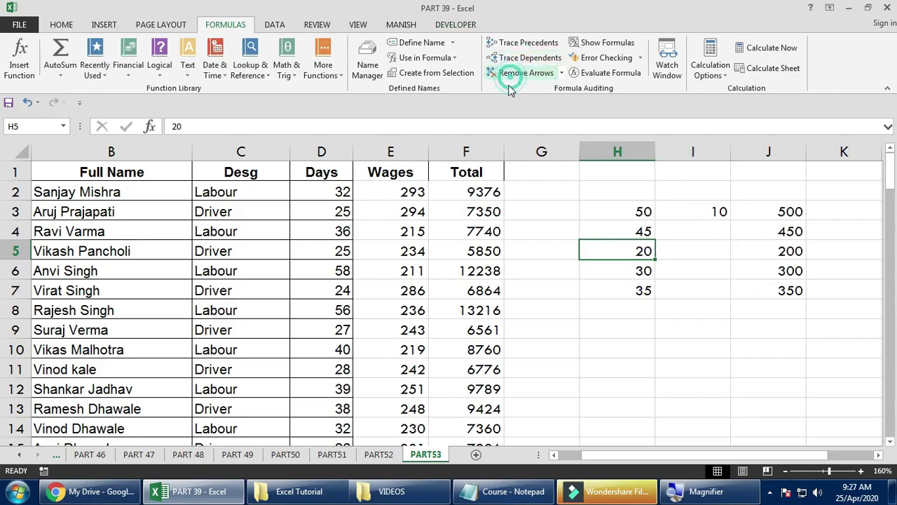
# Trace the dependents of I3 to see which column J results use the multiplier
pyautogui.click(712, 211)
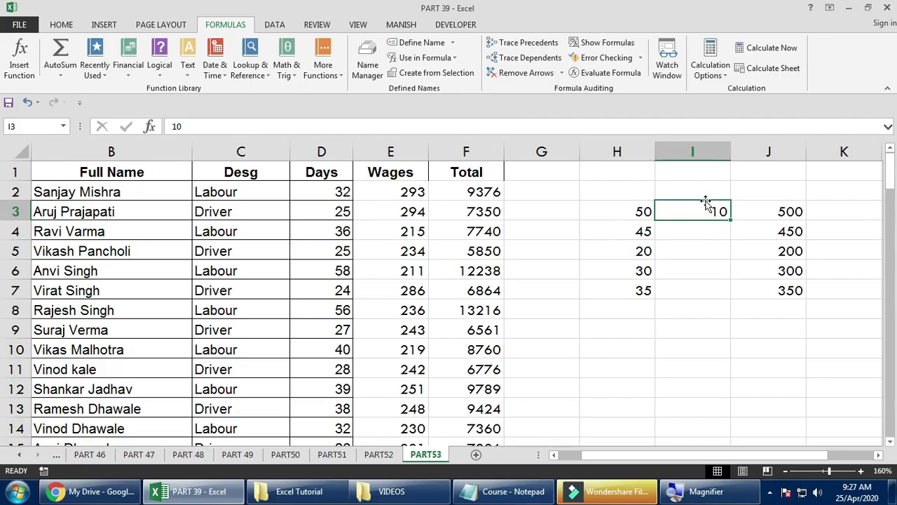
pyautogui.click(779, 284)
pyautogui.click(720, 212)
pyautogui.click(522, 59)
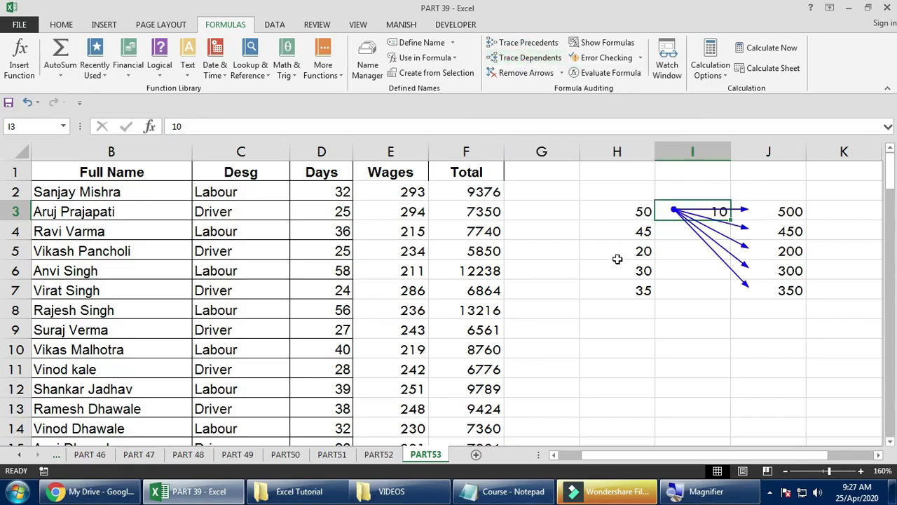
# Trace the dependents of H7, check the formula in J7, and remove all tracer arrows
pyautogui.click(637, 294)
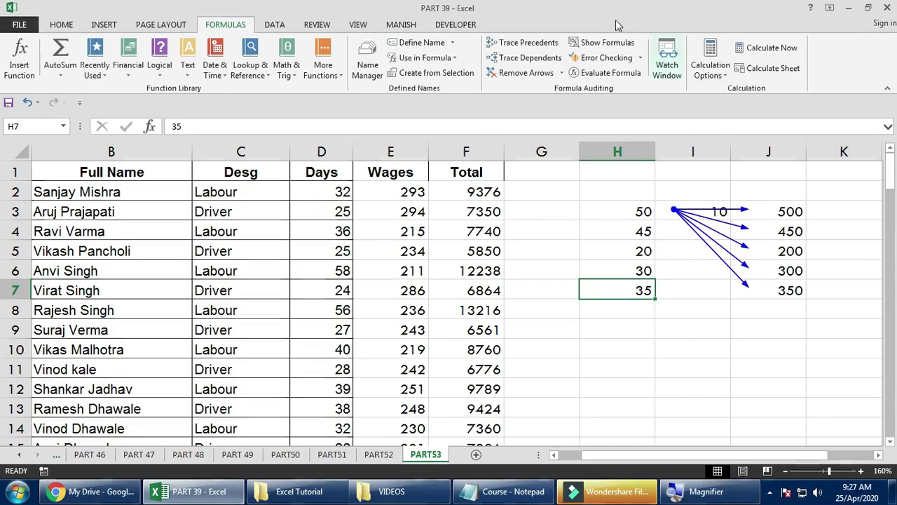
pyautogui.click(528, 61)
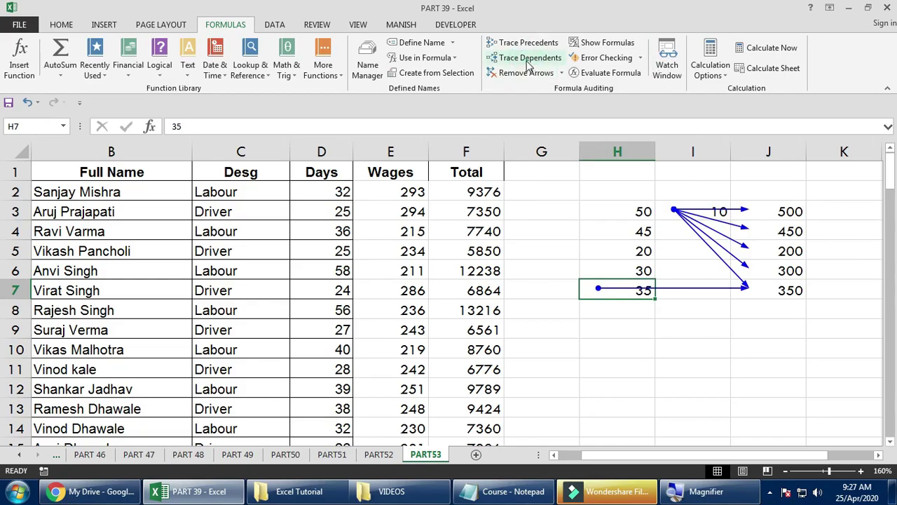
pyautogui.click(792, 288)
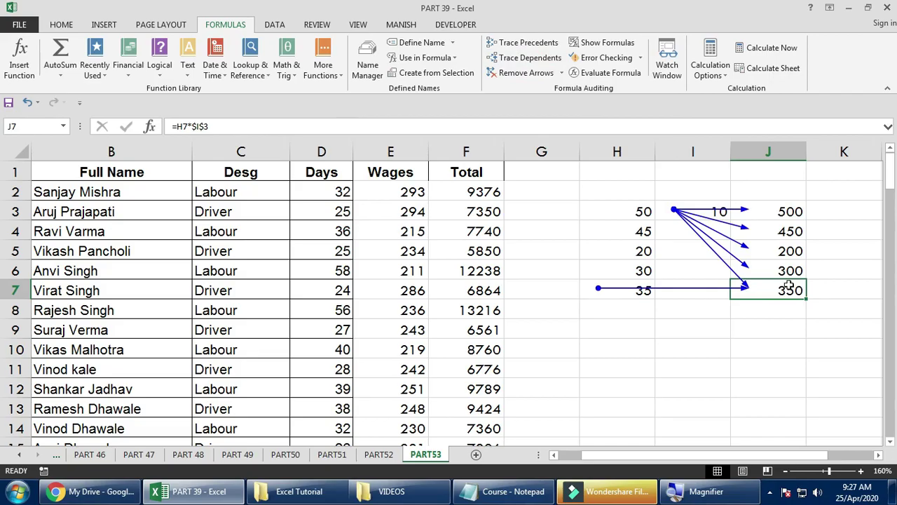
pyautogui.click(522, 73)
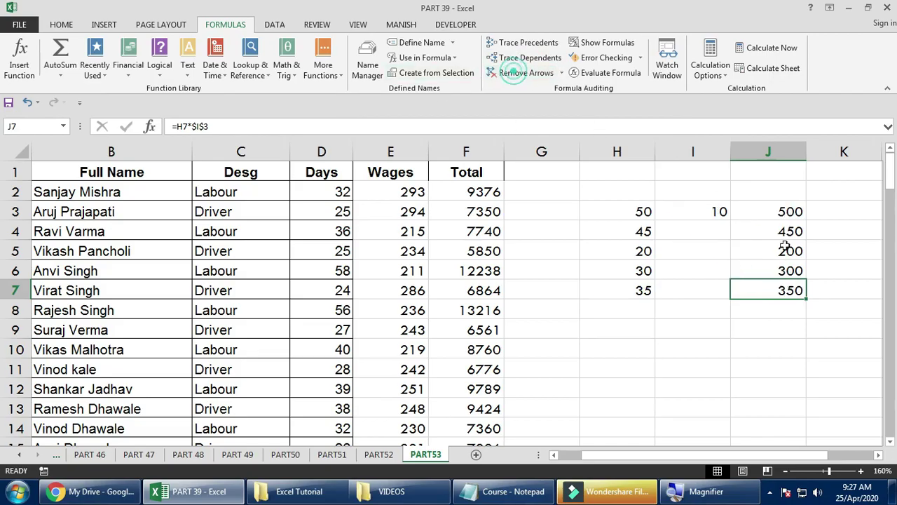
# Trace the precedents of J5 and clear the tracer arrows
pyautogui.click(785, 252)
pyautogui.click(522, 44)
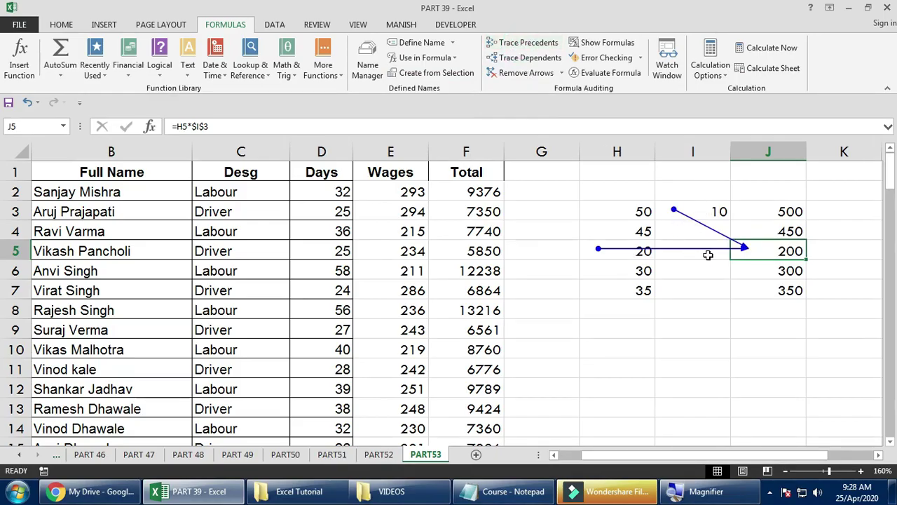
pyautogui.click(526, 73)
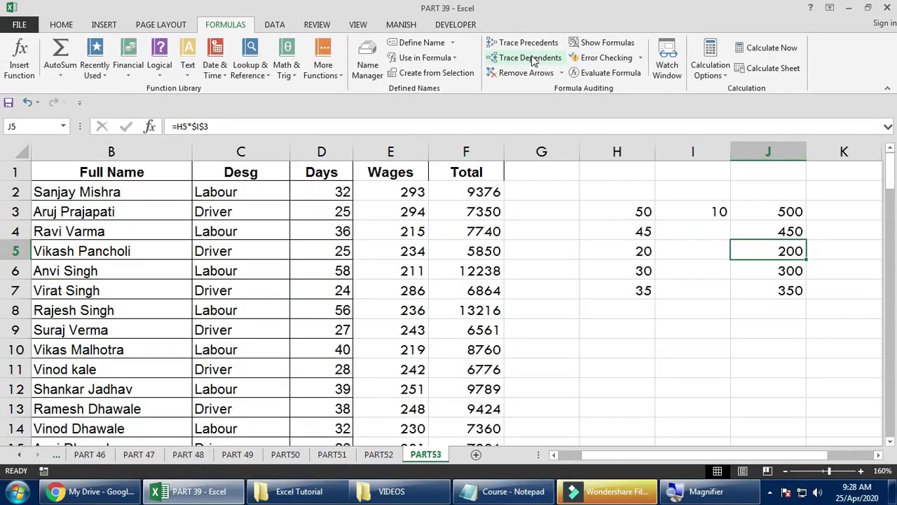
# Show the sheet's formulas instead of values, inspect the Total formulas in F2:F8, and switch back to values
pyautogui.click(769, 234)
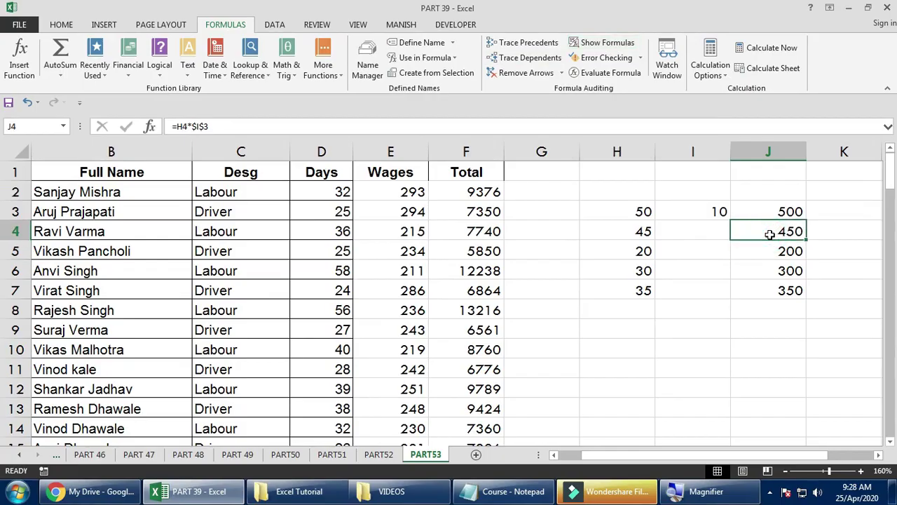
pyautogui.click(606, 46)
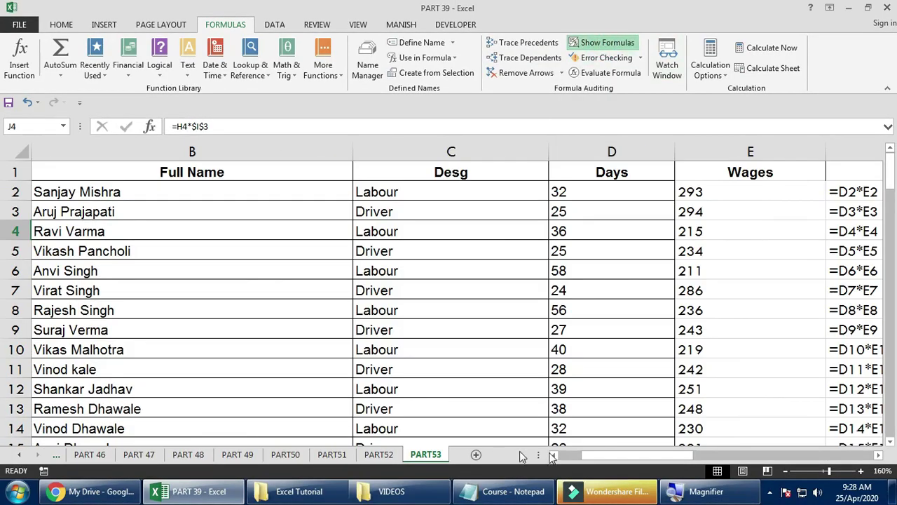
pyautogui.moveTo(617, 455); pyautogui.dragTo(627, 427)
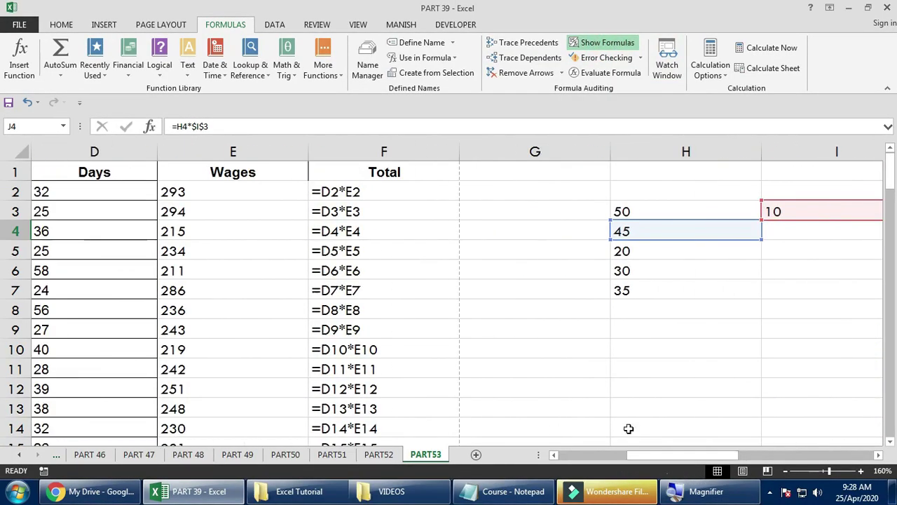
pyautogui.moveTo(357, 191); pyautogui.dragTo(354, 323)
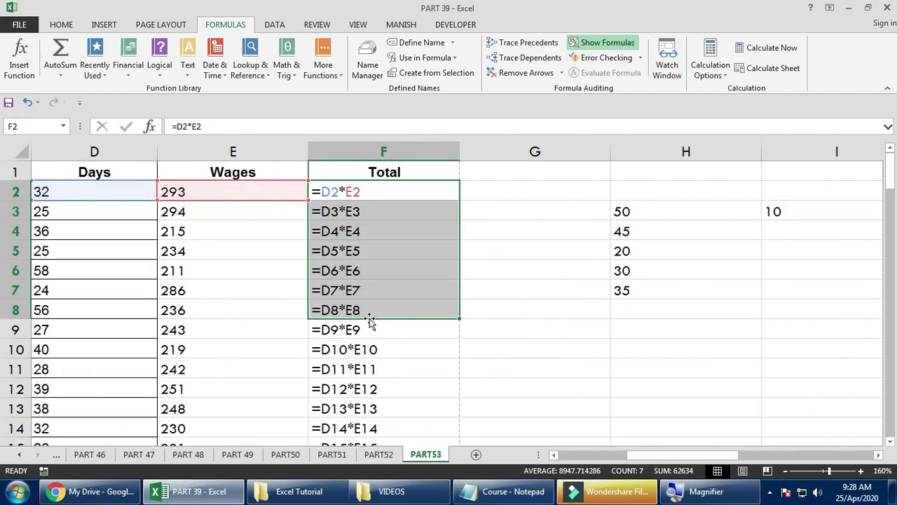
pyautogui.click(596, 43)
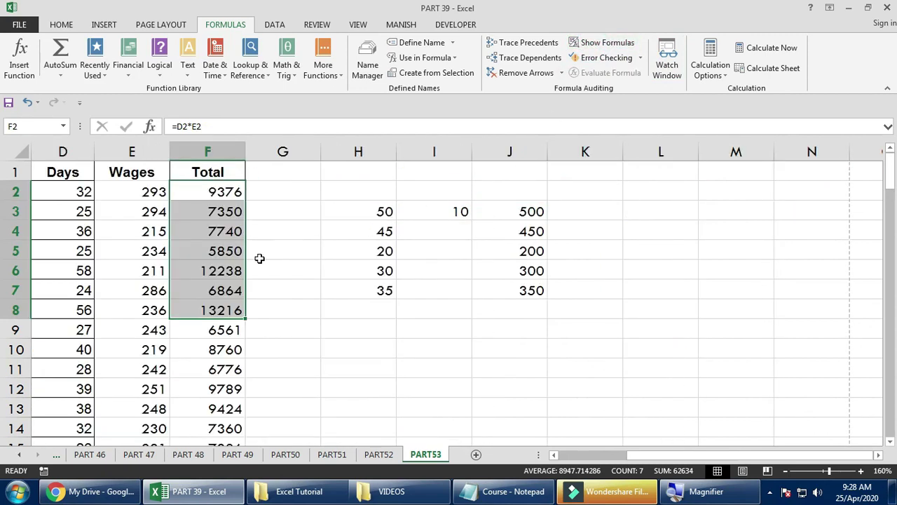
# Check the formula in F5, select F2:F8 and F2, and toggle the display of formulas on and off twice
pyautogui.click(218, 255)
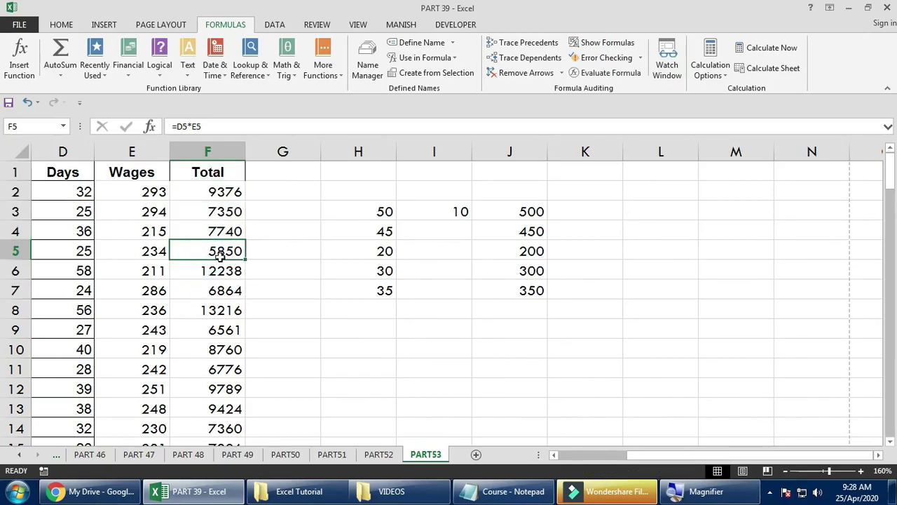
pyautogui.moveTo(200, 192); pyautogui.dragTo(199, 307)
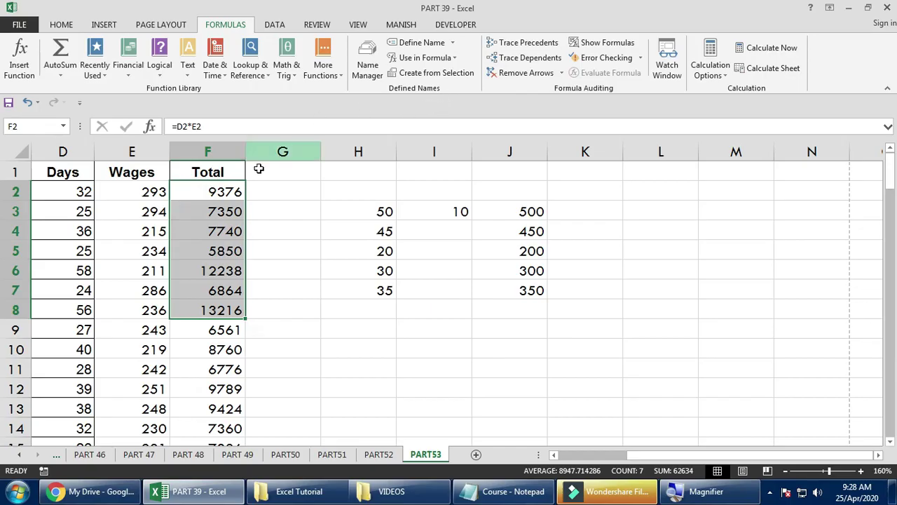
pyautogui.click(214, 191)
pyautogui.click(599, 42)
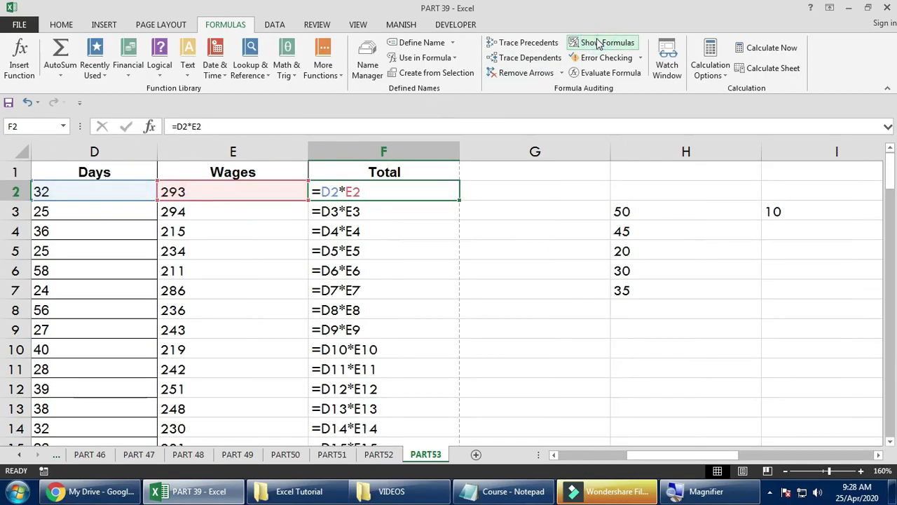
pyautogui.click(599, 43)
pyautogui.click(600, 43)
pyautogui.click(599, 44)
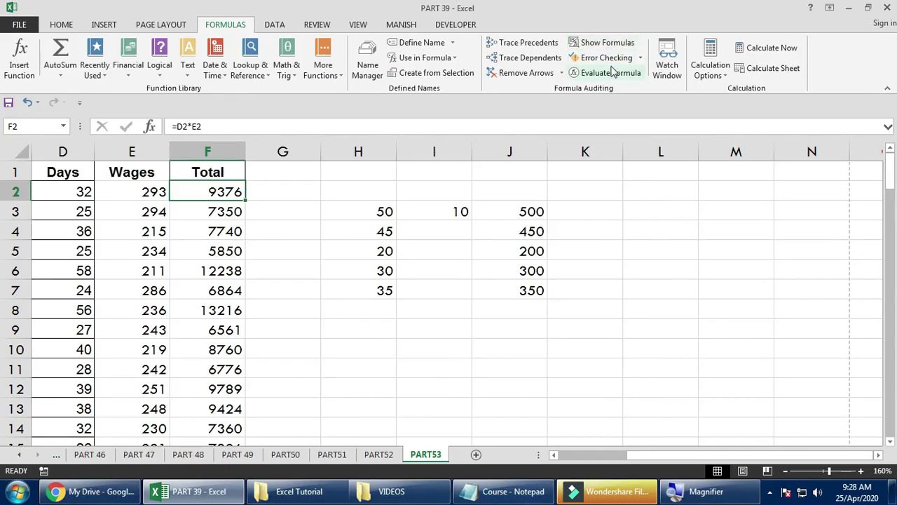
# Try to run Trace Error on cell F2 and dismiss the message
pyautogui.click(641, 58)
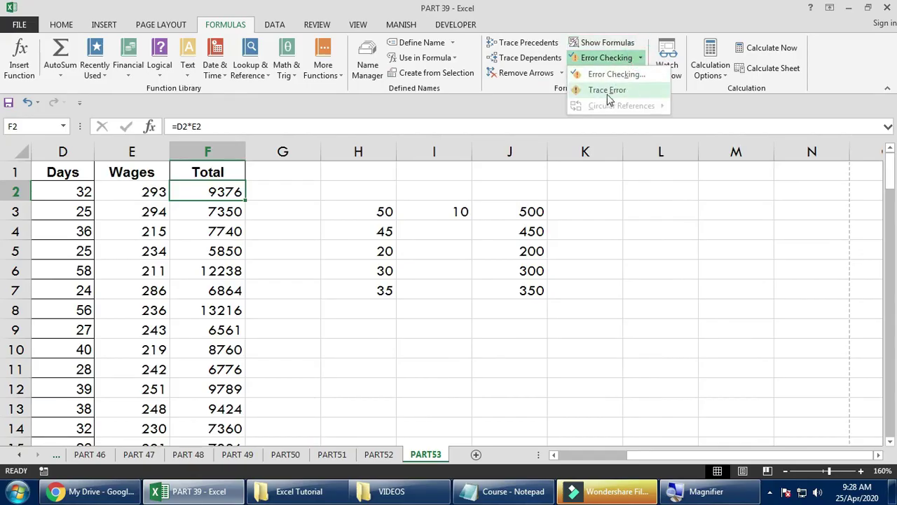
pyautogui.click(609, 91)
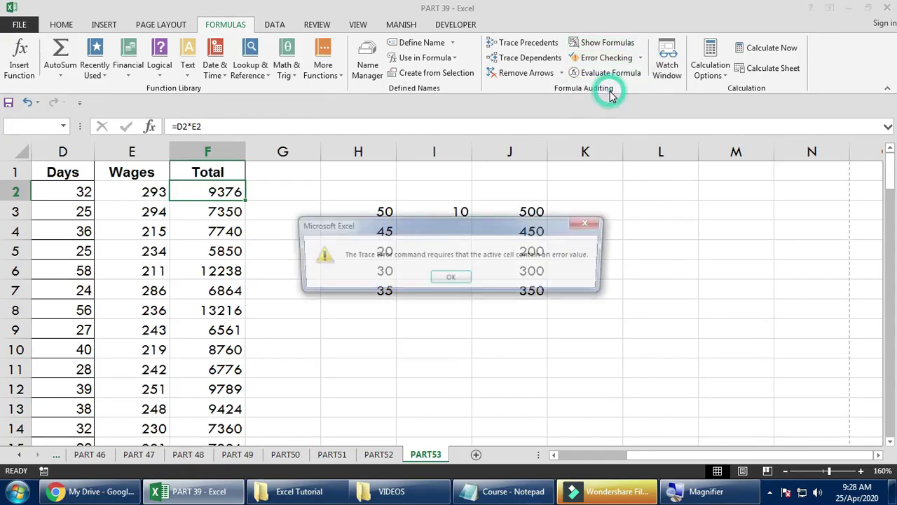
pyautogui.click(450, 279)
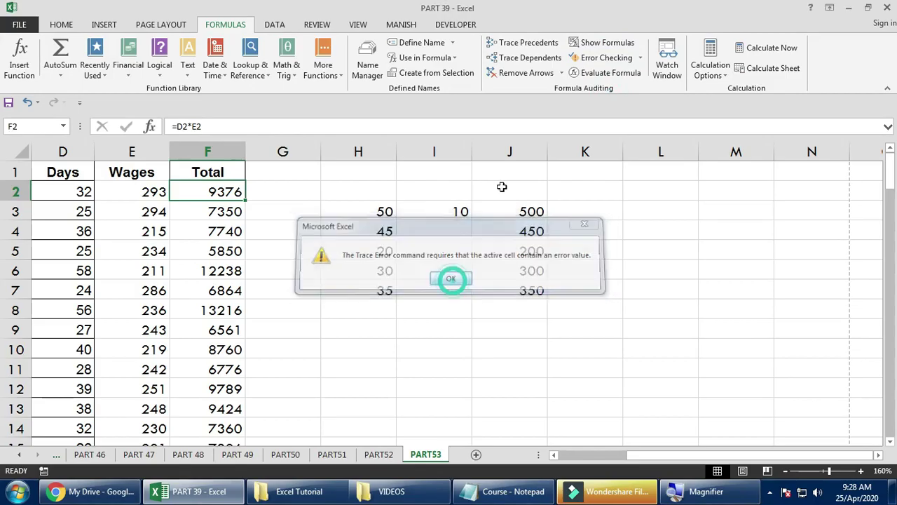
# Extend the formula in F5 with the Total header cell so it reads =D5*E5+F1
pyautogui.click(223, 254)
pyautogui.press('F2')
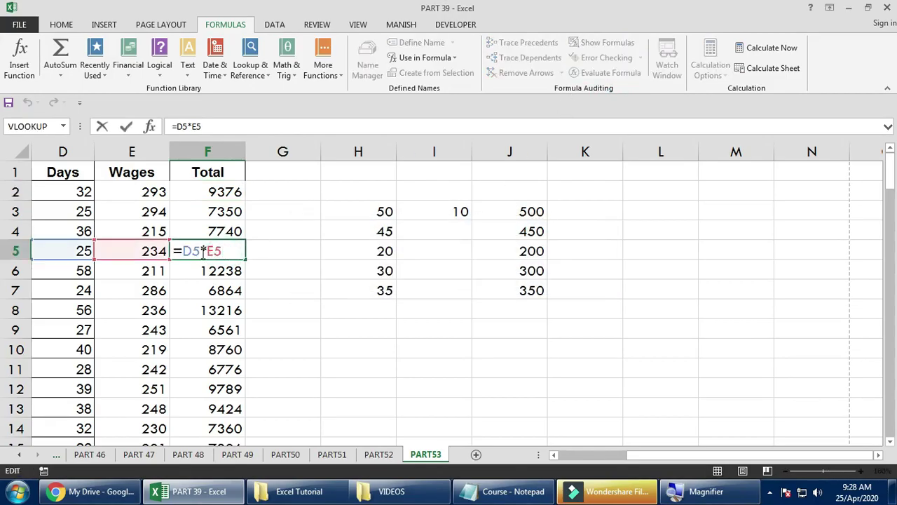
pyautogui.write('+')
pyautogui.click(207, 173)
pyautogui.press('Return')
# Trace the error in F5, inspect its source cell F1, and remove the tracer arrows
pyautogui.click(235, 251)
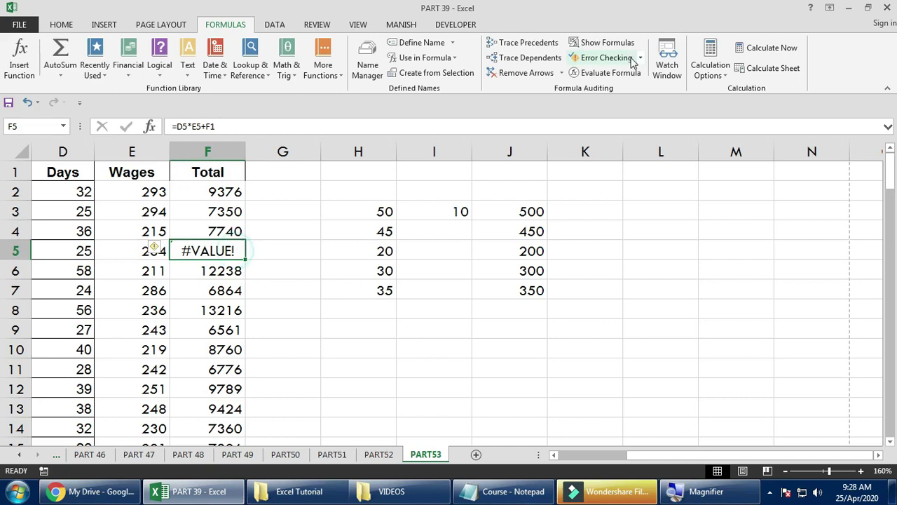
pyautogui.click(639, 58)
pyautogui.click(621, 88)
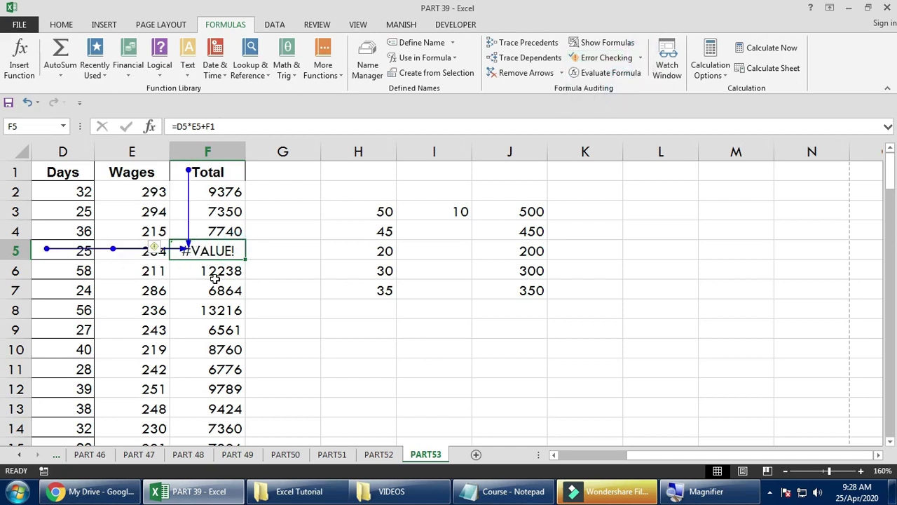
pyautogui.moveTo(215, 282); pyautogui.dragTo(40, 285)
pyautogui.click(221, 168)
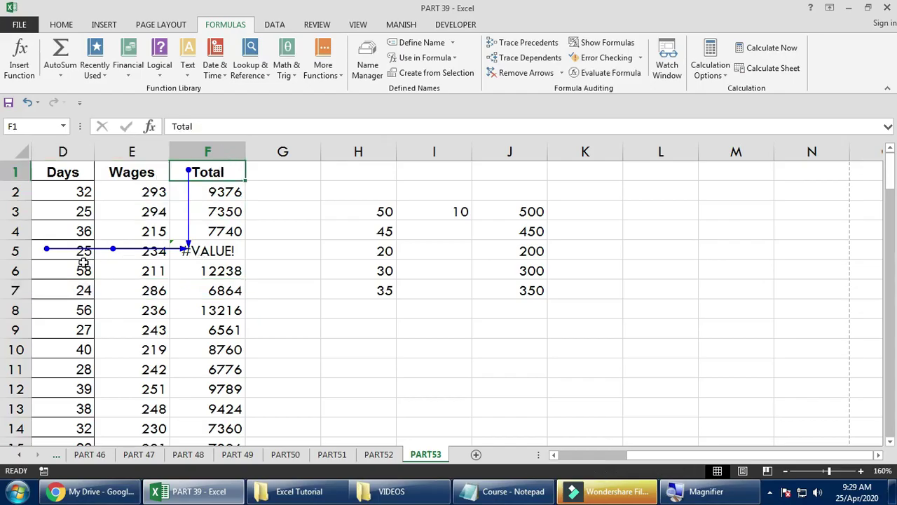
pyautogui.click(641, 59)
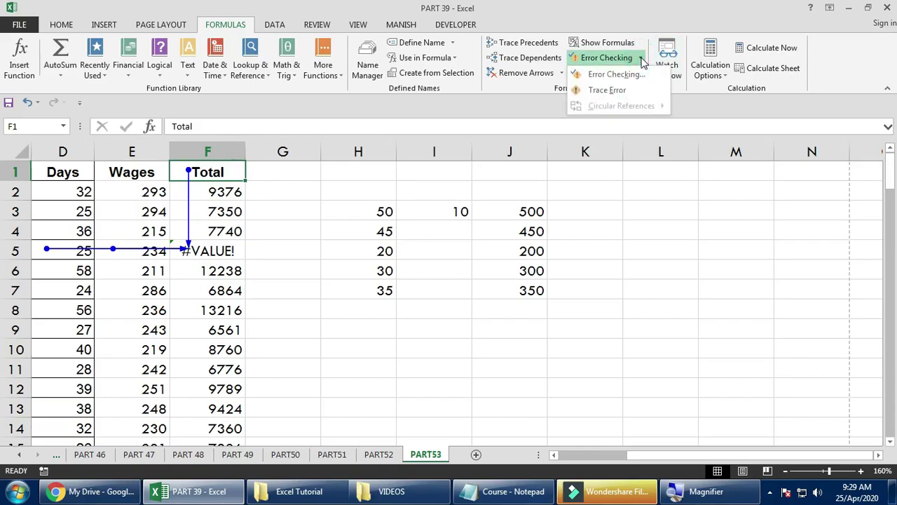
pyautogui.click(642, 60)
pyautogui.click(534, 76)
# Open Evaluate Formula on F1 and close it, and evaluate the formula in F5 step by step to its final result
pyautogui.click(605, 73)
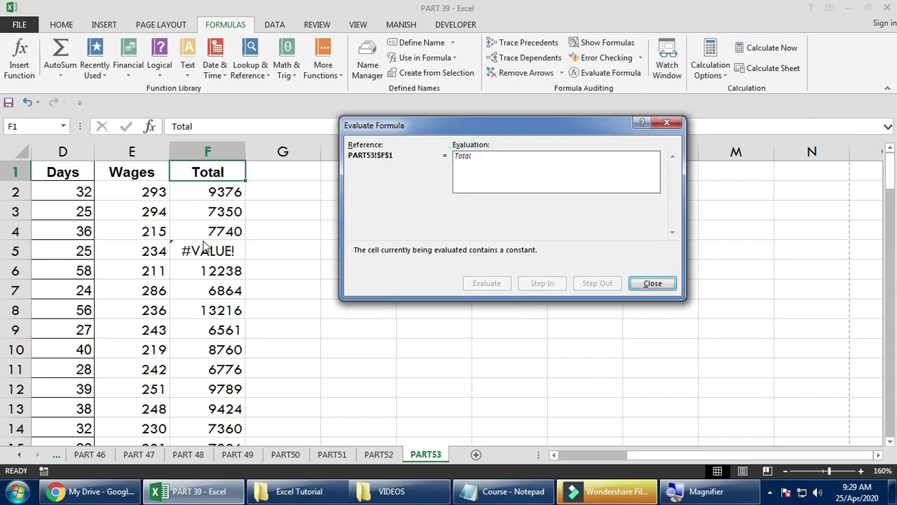
pyautogui.click(653, 283)
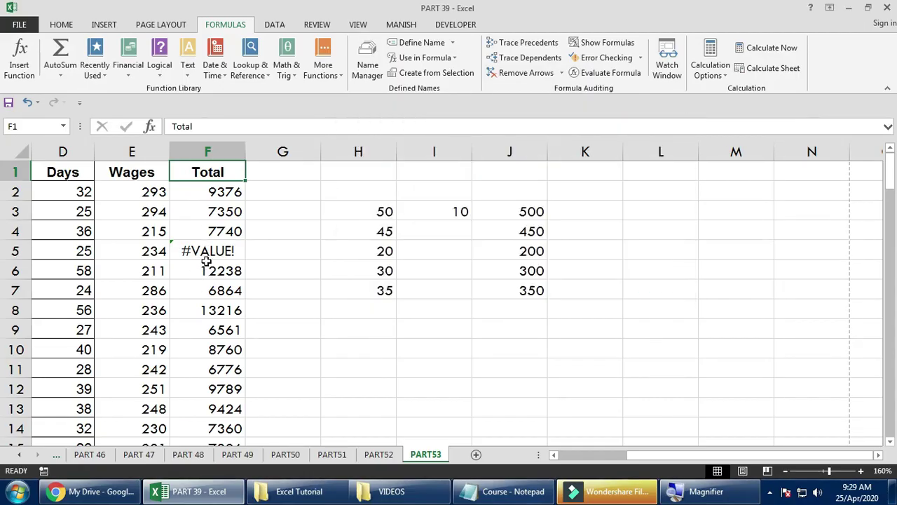
pyautogui.click(207, 268)
pyautogui.click(204, 250)
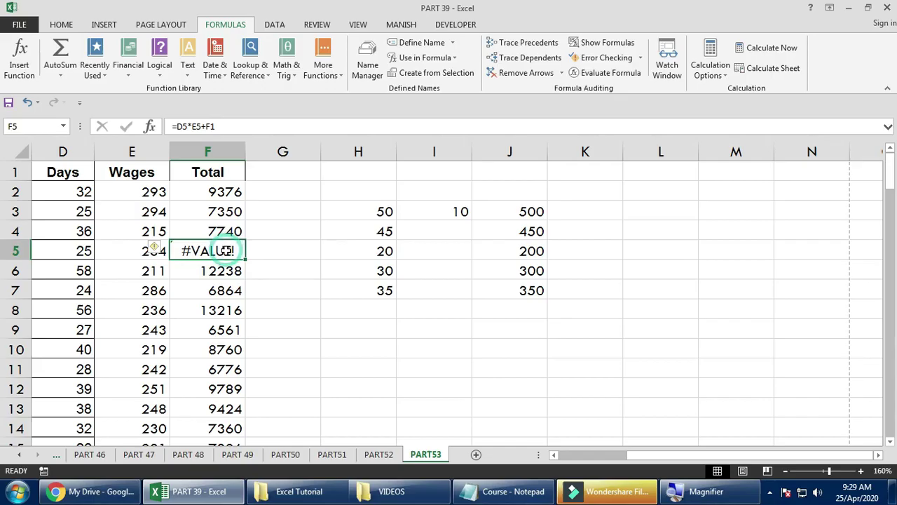
pyautogui.click(612, 74)
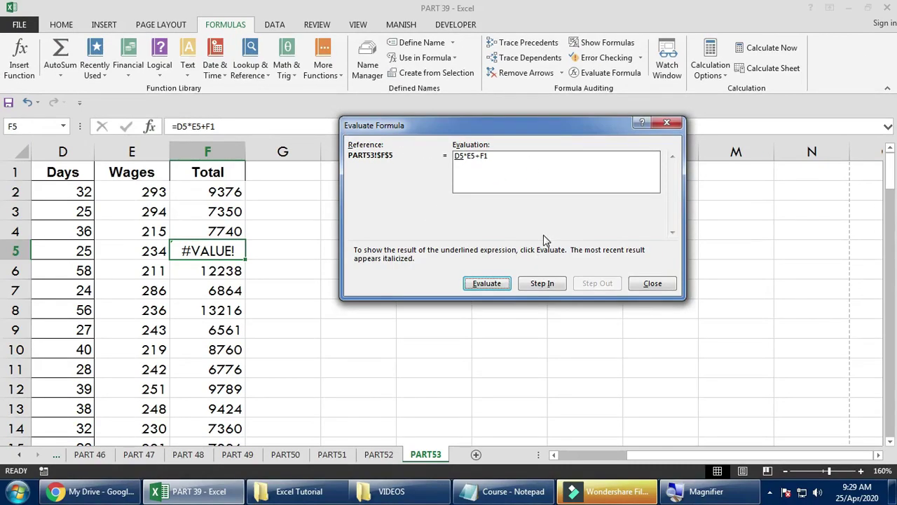
pyautogui.click(487, 284)
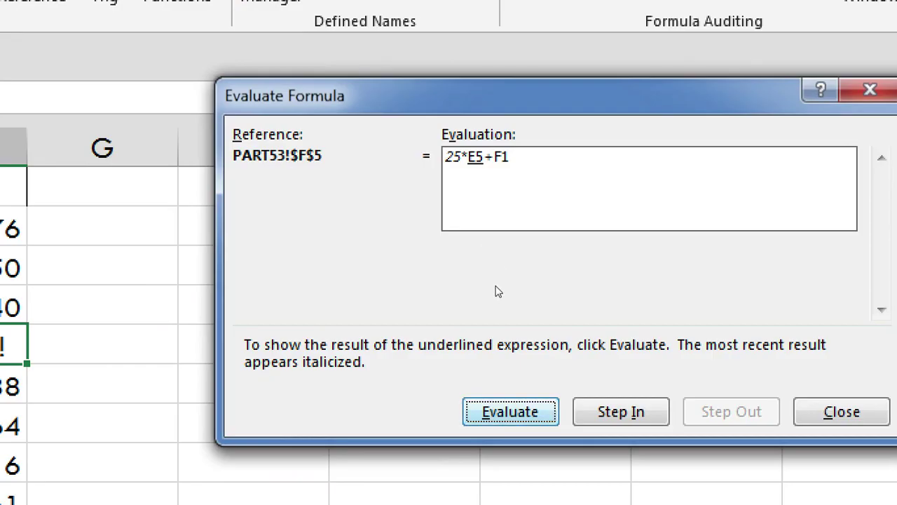
pyautogui.press('Return')
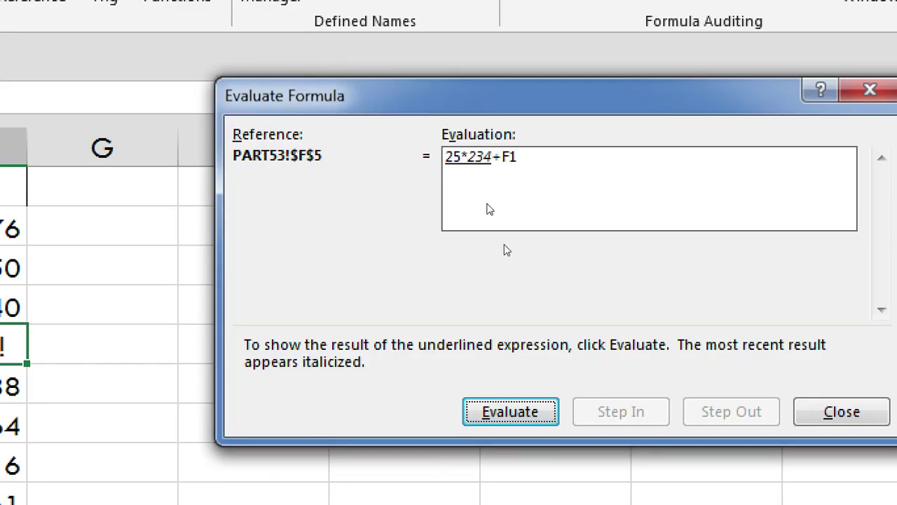
pyautogui.press('Return')
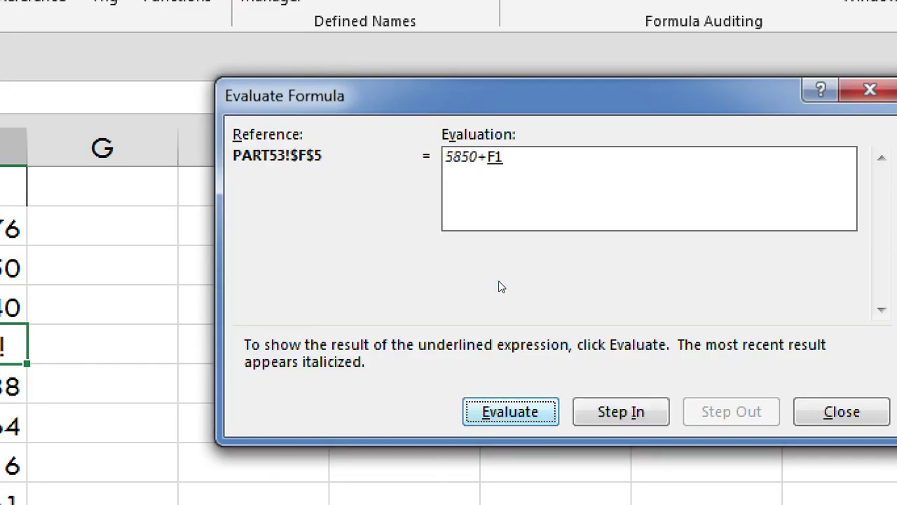
pyautogui.press('Return')
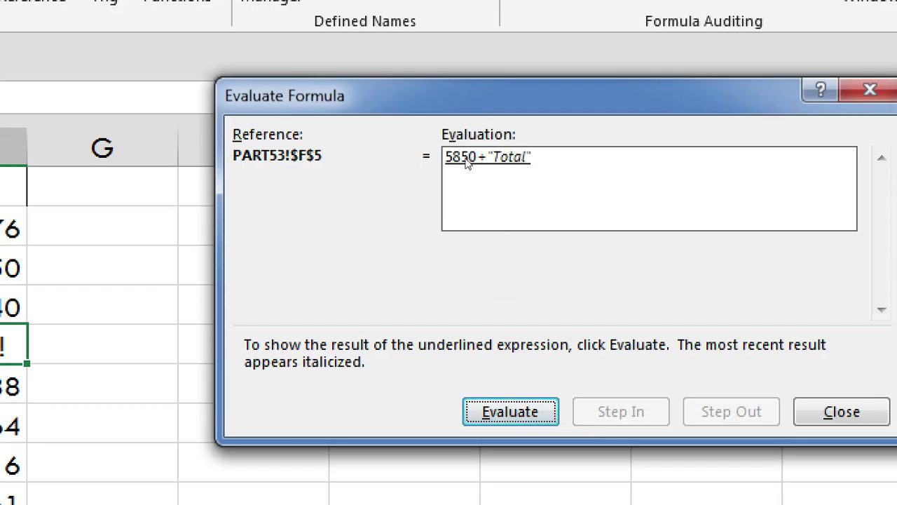
pyautogui.press('Return')
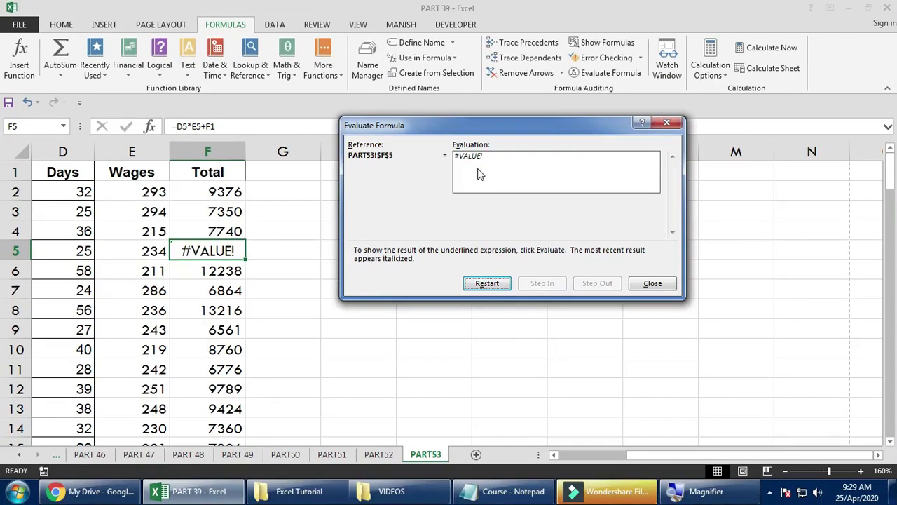
pyautogui.press('Escape')
# Evaluate the formula =H3*$I$3 in J3 step by step and close the evaluation
pyautogui.click(542, 208)
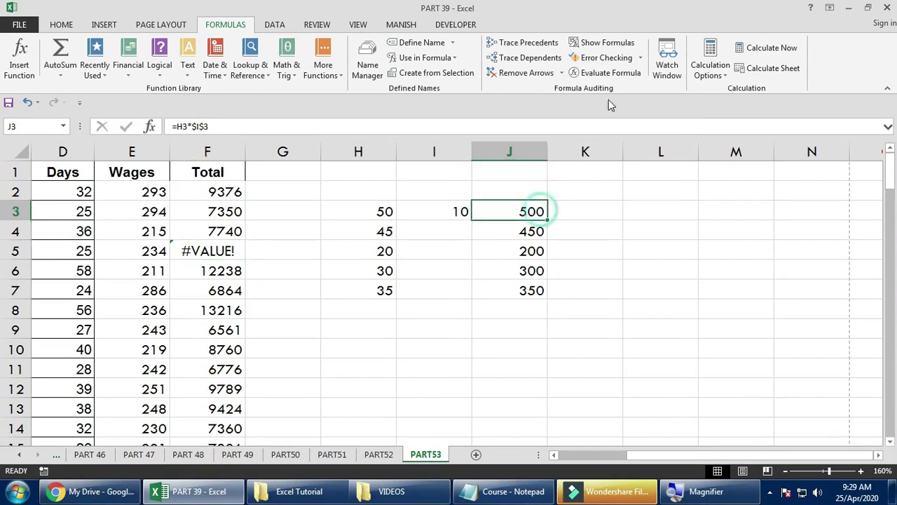
pyautogui.click(608, 73)
pyautogui.click(498, 283)
pyautogui.click(497, 283)
pyautogui.click(490, 283)
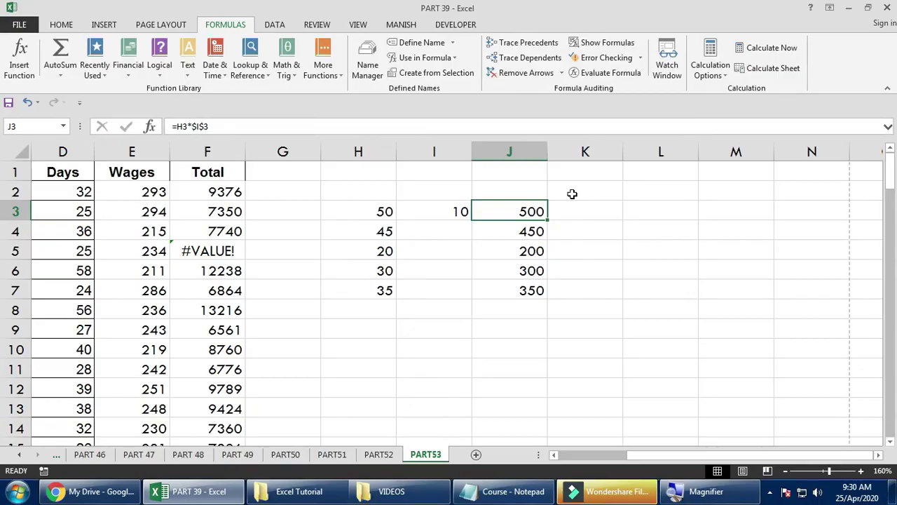
# Add watches for cells F2:F3 on sheet PART53 in the Watch Window, select the F2 watch, and close the window
pyautogui.click(659, 61)
pyautogui.moveTo(445, 179); pyautogui.dragTo(584, 232)
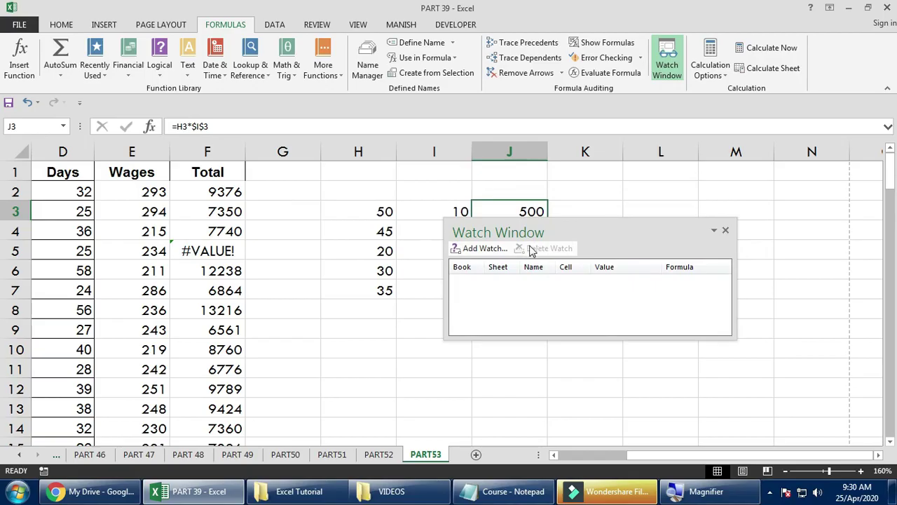
pyautogui.click(478, 248)
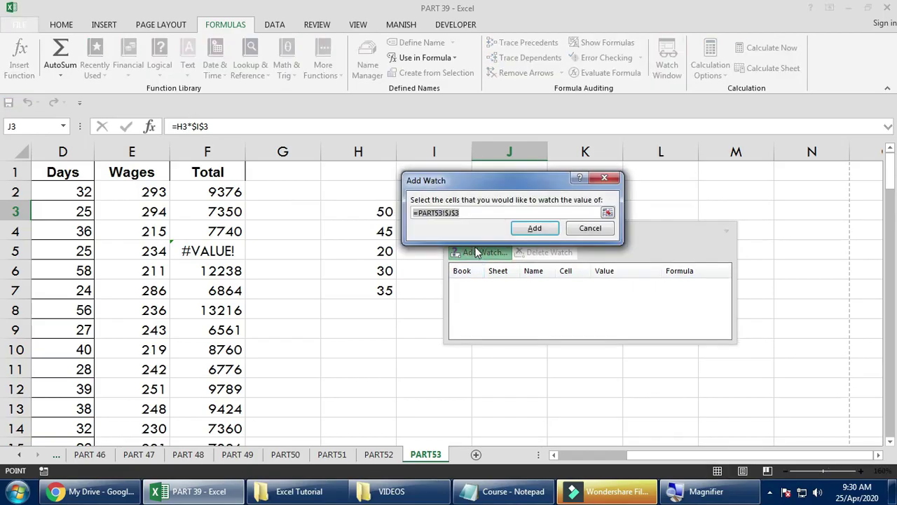
pyautogui.click(468, 212)
pyautogui.moveTo(224, 191); pyautogui.dragTo(224, 211)
pyautogui.click(535, 227)
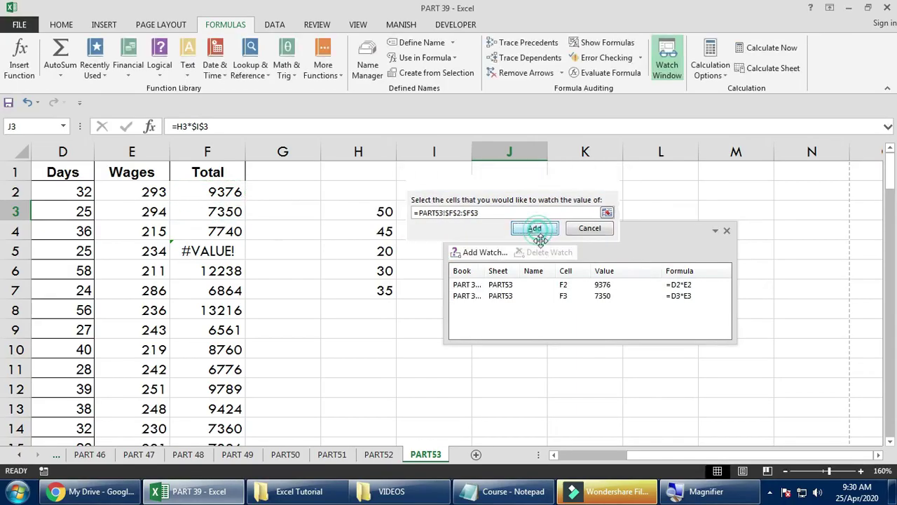
pyautogui.click(557, 285)
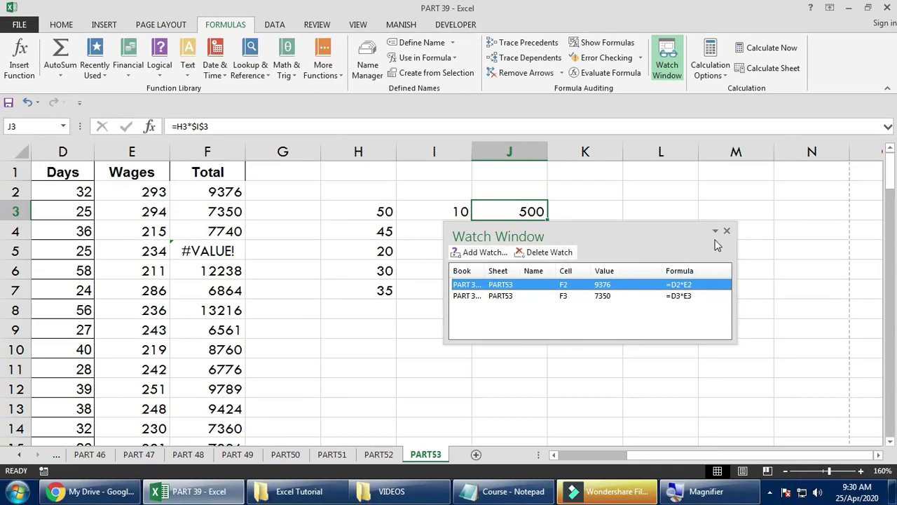
pyautogui.click(728, 232)
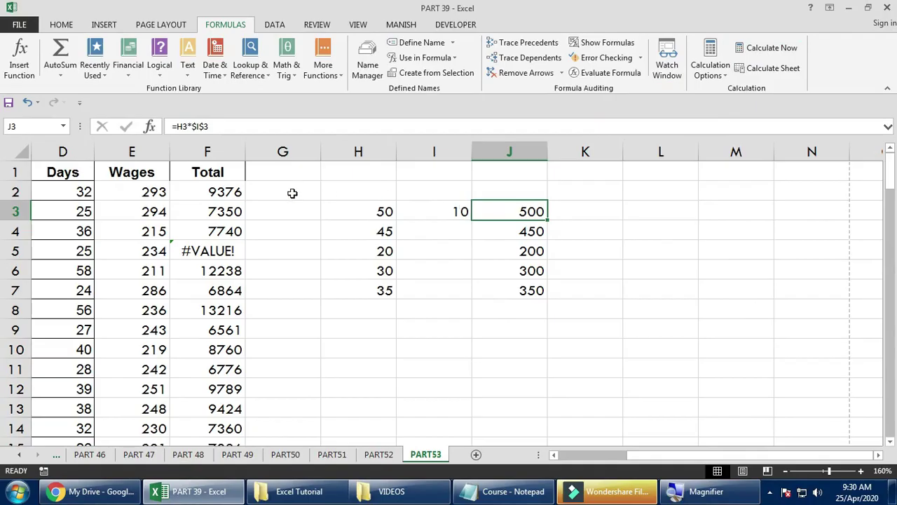
# Check the formula in J3 without changing it, and enter the formula =J7+J6+J4 in cell J10
pyautogui.doubleClick(530, 213)
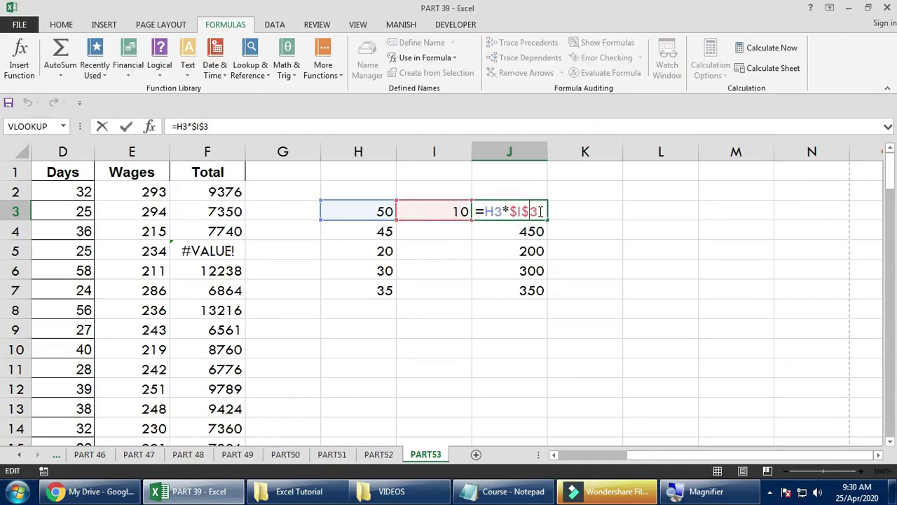
pyautogui.press('Escape')
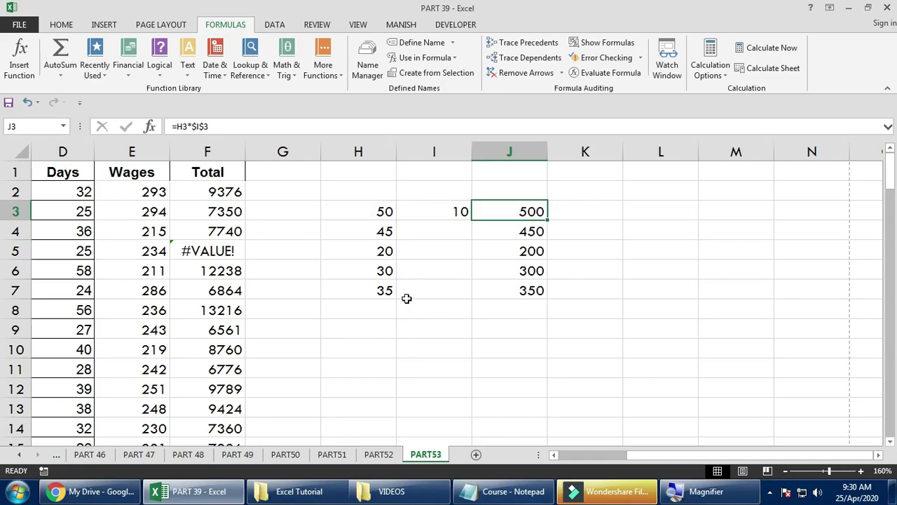
pyautogui.click(531, 349)
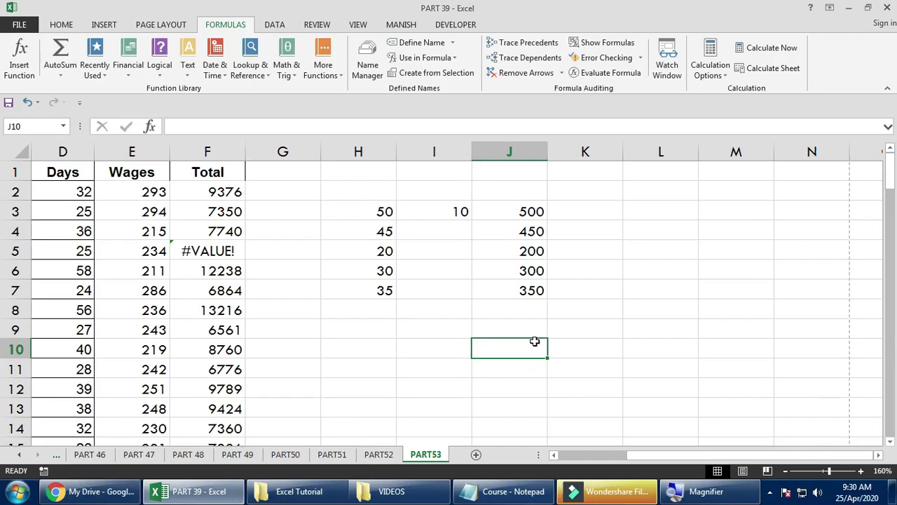
pyautogui.write('=')
pyautogui.press('Up')
pyautogui.press('Up')
pyautogui.press('Up')
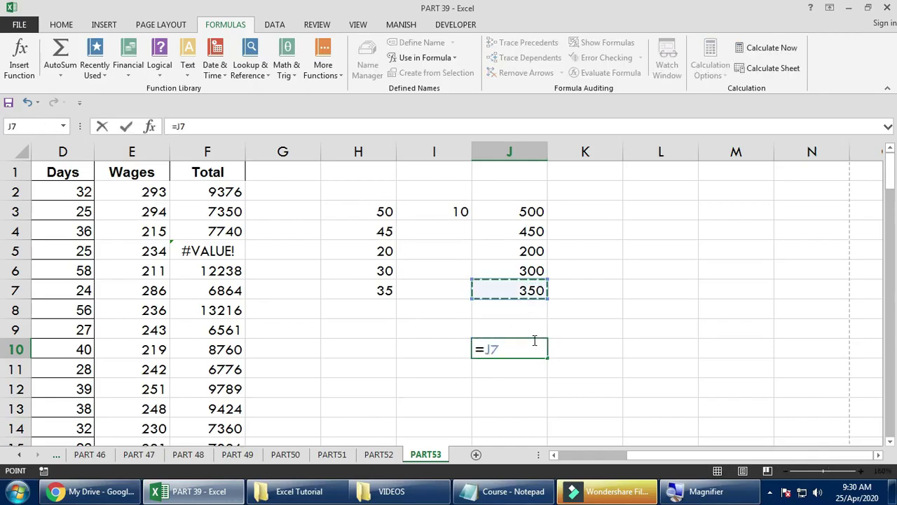
pyautogui.write('+')
pyautogui.press('Up')
pyautogui.press('Up')
pyautogui.press('Up')
pyautogui.press('Up')
pyautogui.write('+')
pyautogui.press('Up')
pyautogui.press('Up')
pyautogui.press('Up')
pyautogui.press('Up')
pyautogui.press('Up')
pyautogui.press('Up')
pyautogui.press('Return')
# Calculate only the J7+J6 part inside the J10 formula, and undo the replacement by its value
pyautogui.click(532, 342)
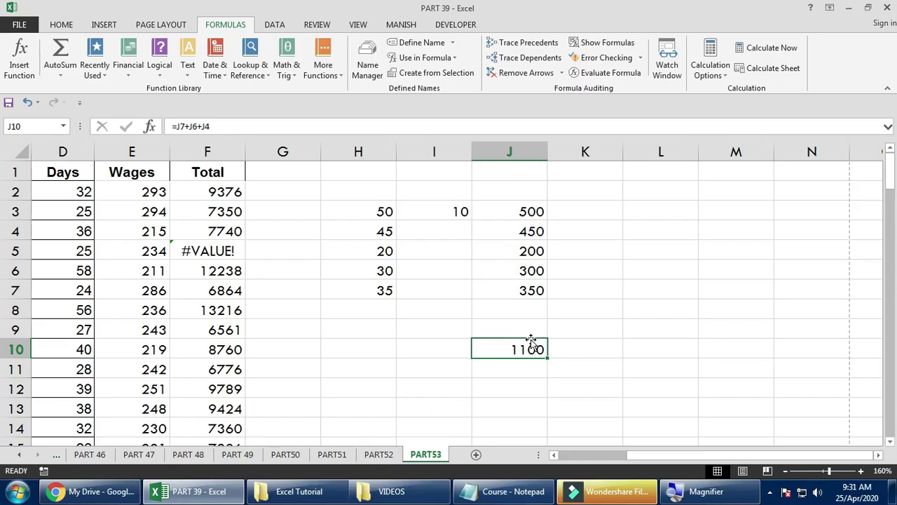
pyautogui.doubleClick(531, 342)
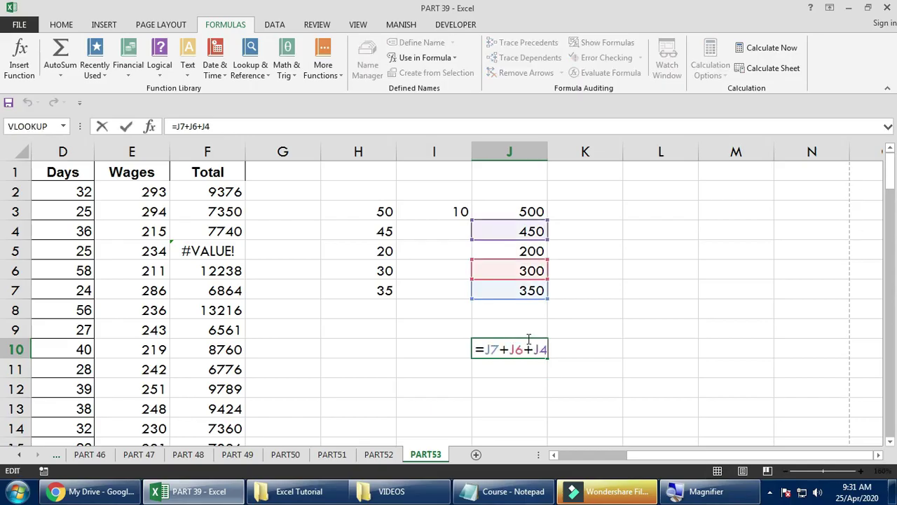
pyautogui.moveTo(531, 349); pyautogui.dragTo(485, 348)
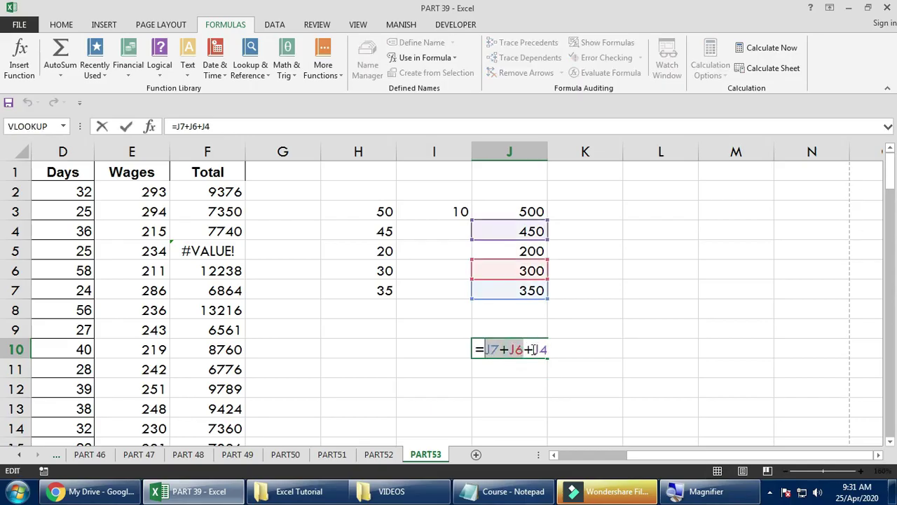
pyautogui.click(754, 51)
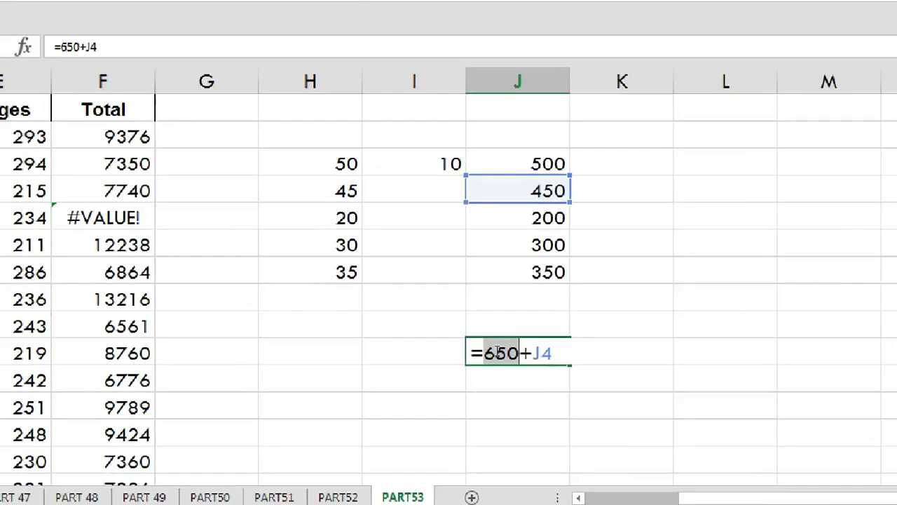
pyautogui.hotkey('ctrl', 'z')
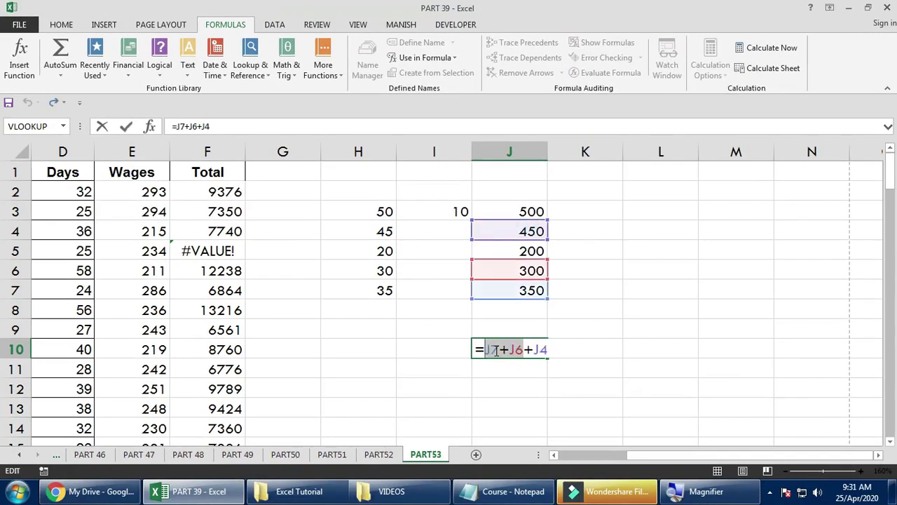
# Calculate only the J6+J4 part inside the J10 formula, undo the replacement, and leave editing with =J7+J6+J4
pyautogui.moveTo(509, 349); pyautogui.dragTo(549, 350)
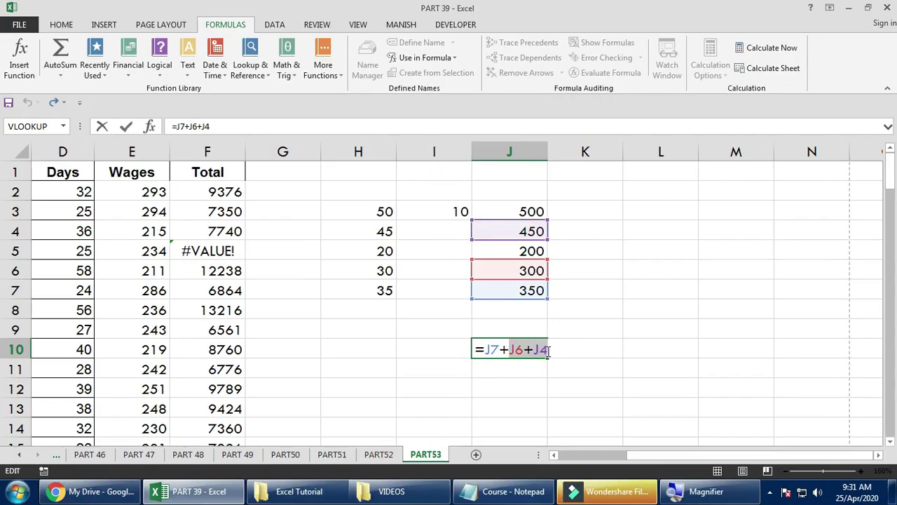
pyautogui.press('F9')
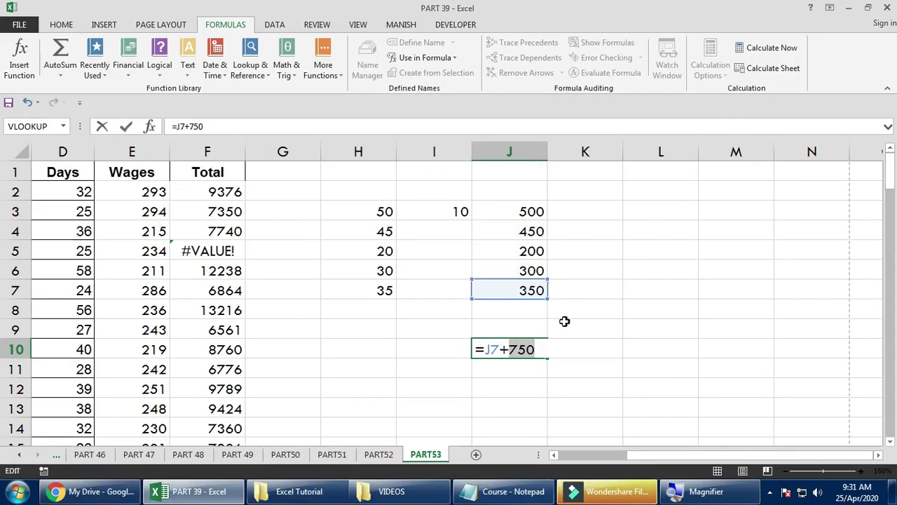
pyautogui.hotkey('ctrl', 'z')
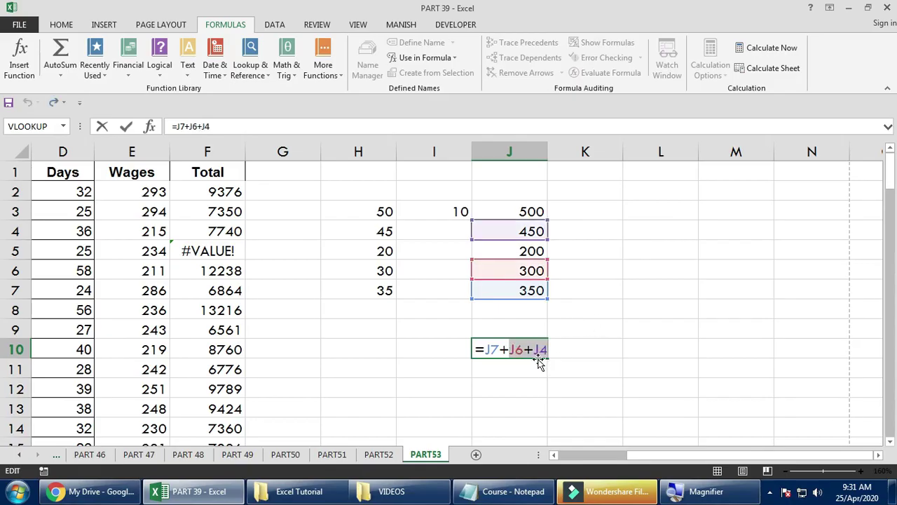
pyautogui.hotkey('ctrl', 'Return')
# View the available calculation options without changing them, and recalculate the current sheet
pyautogui.click(710, 68)
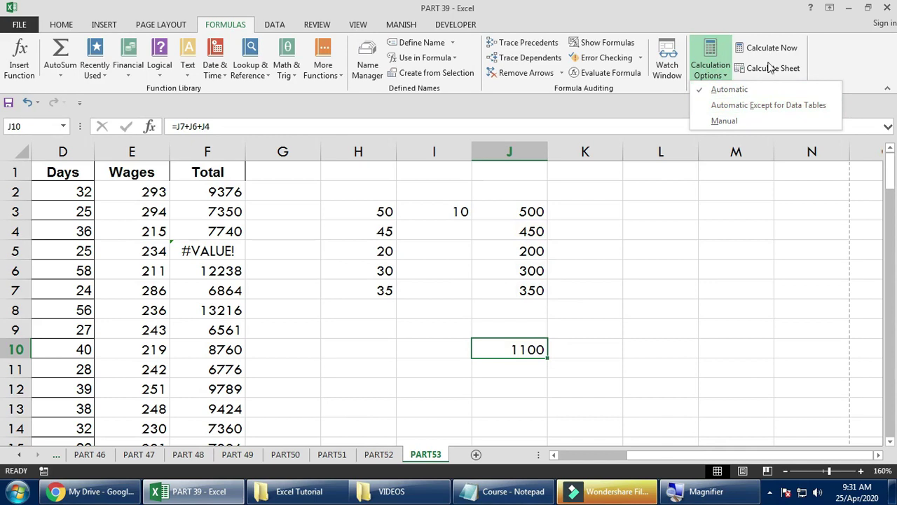
pyautogui.click(542, 227)
pyautogui.click(771, 68)
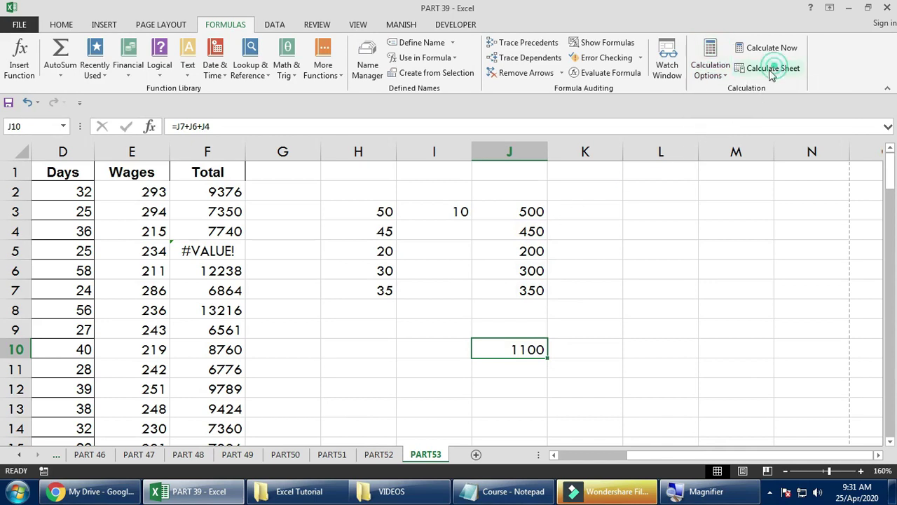
pyautogui.click(521, 225)
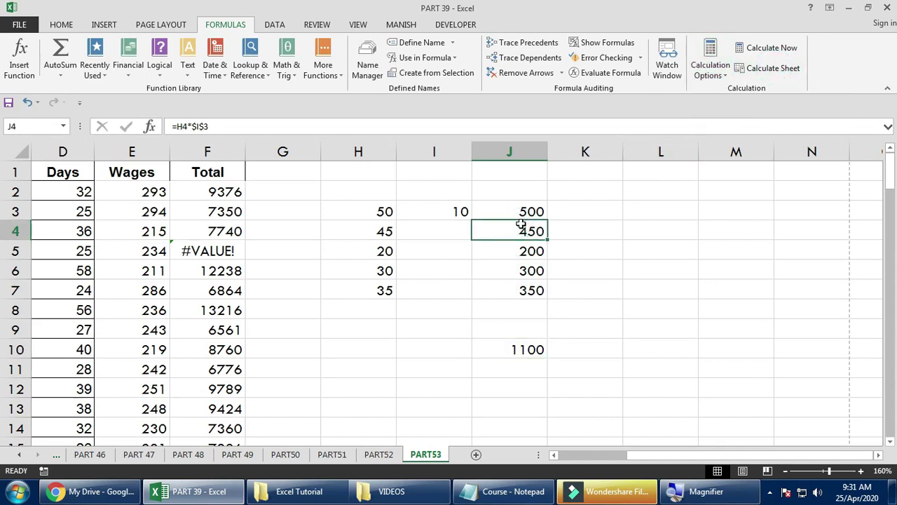